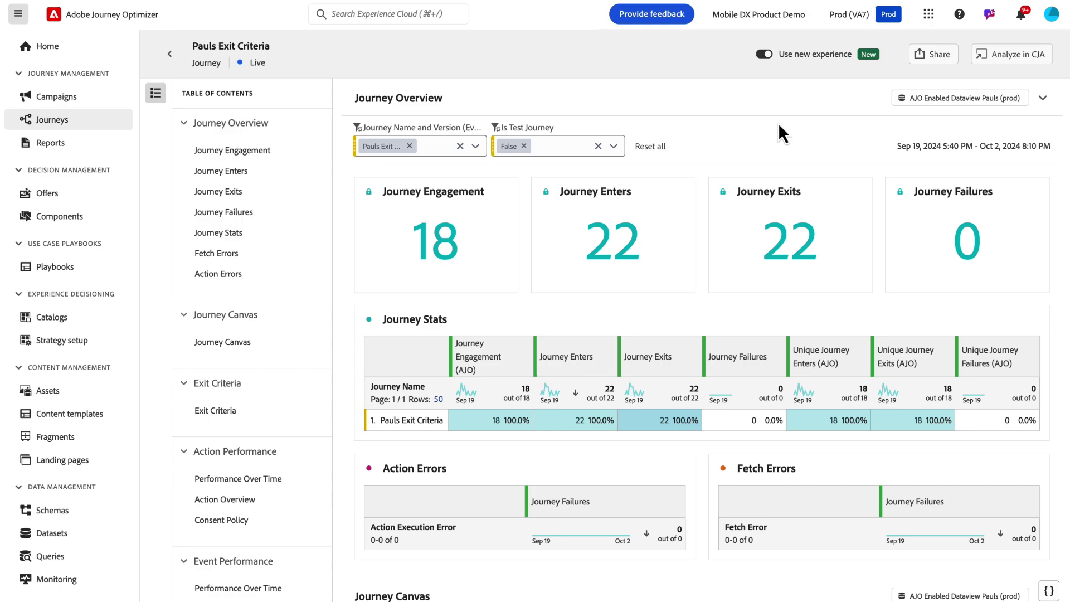
# Open the Email node's audience popover, then dismiss it.
pyautogui.scroll(-3, 779, 123)
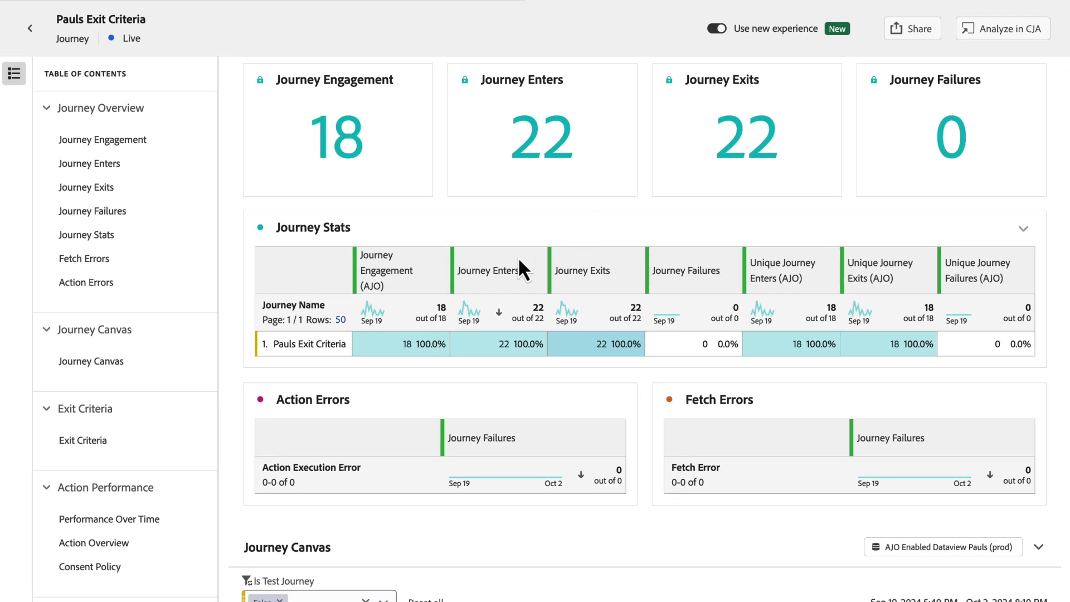
pyautogui.scroll(-10, 496, 276)
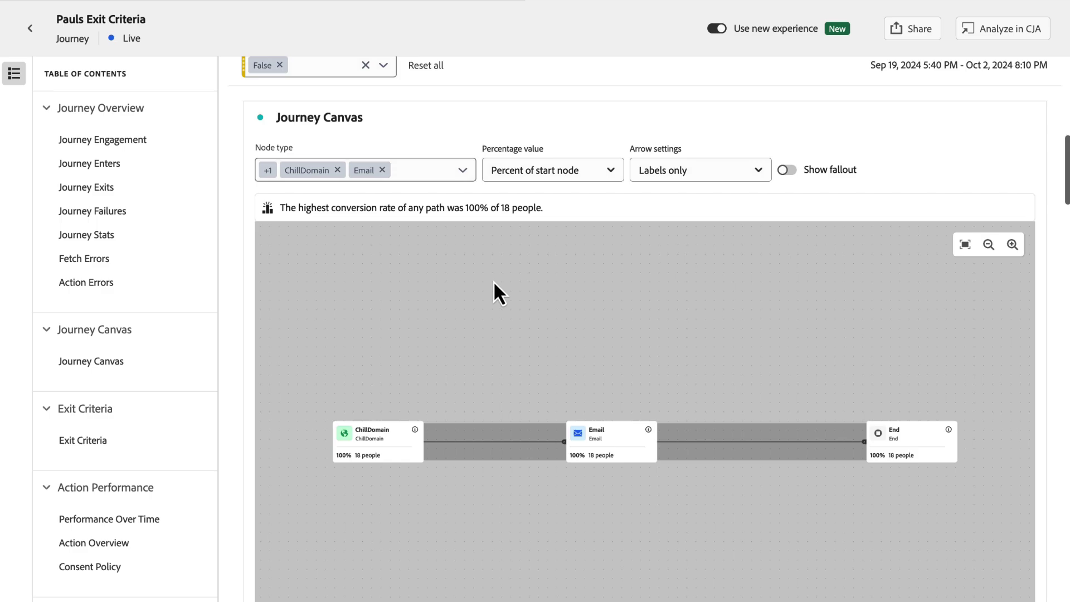
pyautogui.scroll(1, 493, 280)
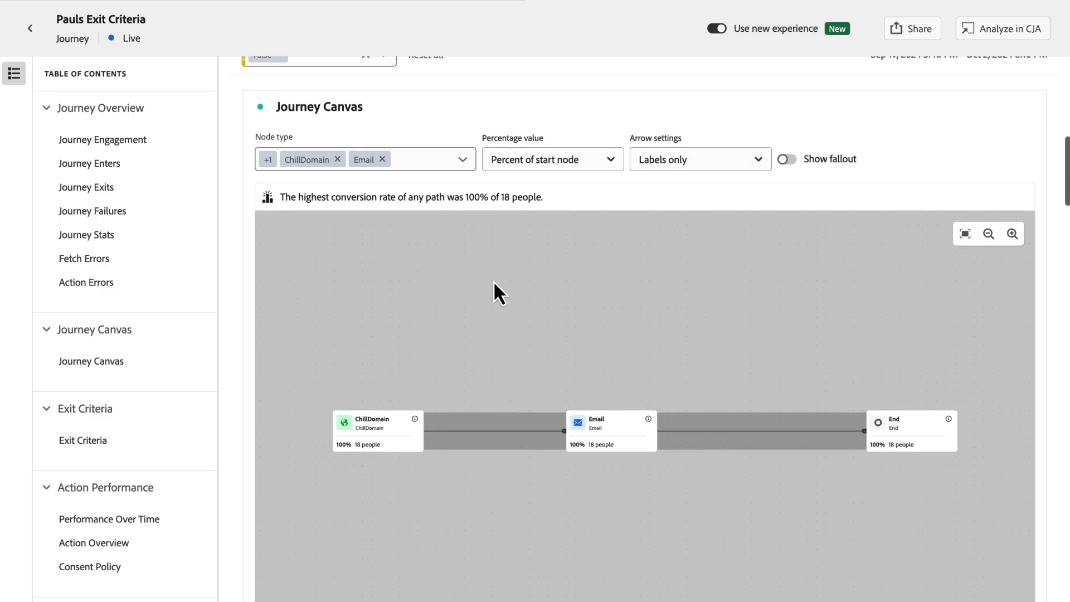
pyautogui.click(609, 434)
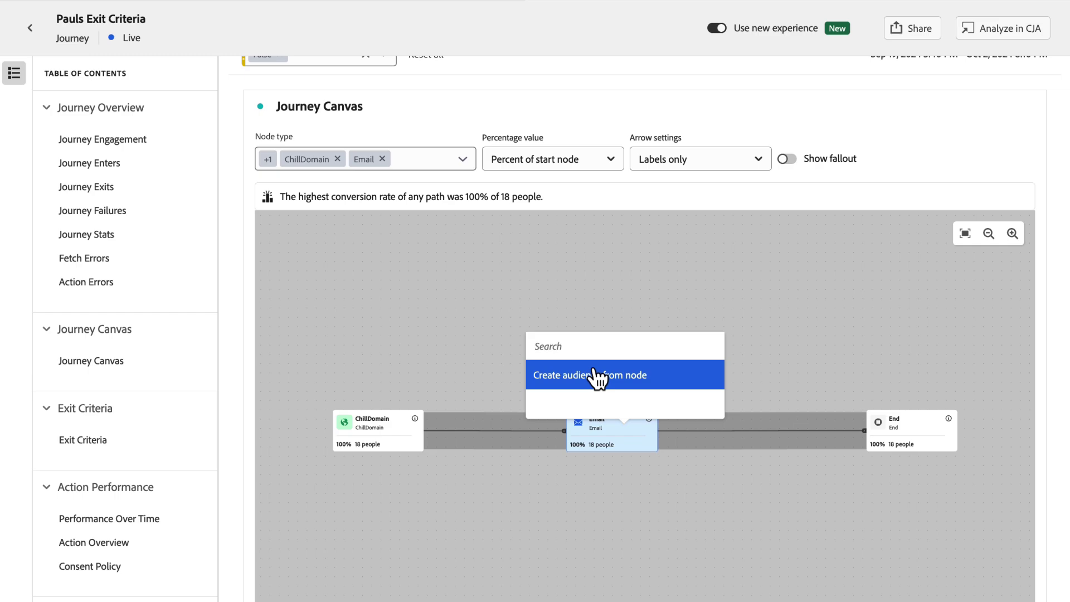
pyautogui.click(616, 328)
# Select the journey's Journey Stats row and create an audience from that selection.
pyautogui.scroll(6, 617, 315)
pyautogui.scroll(3, 614, 305)
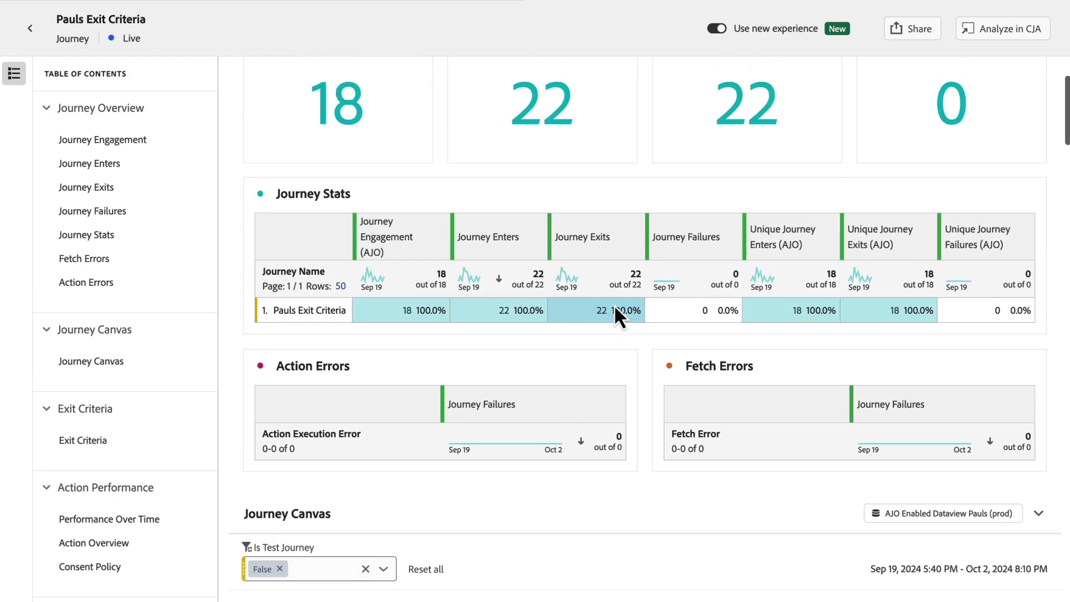
pyautogui.click(597, 243)
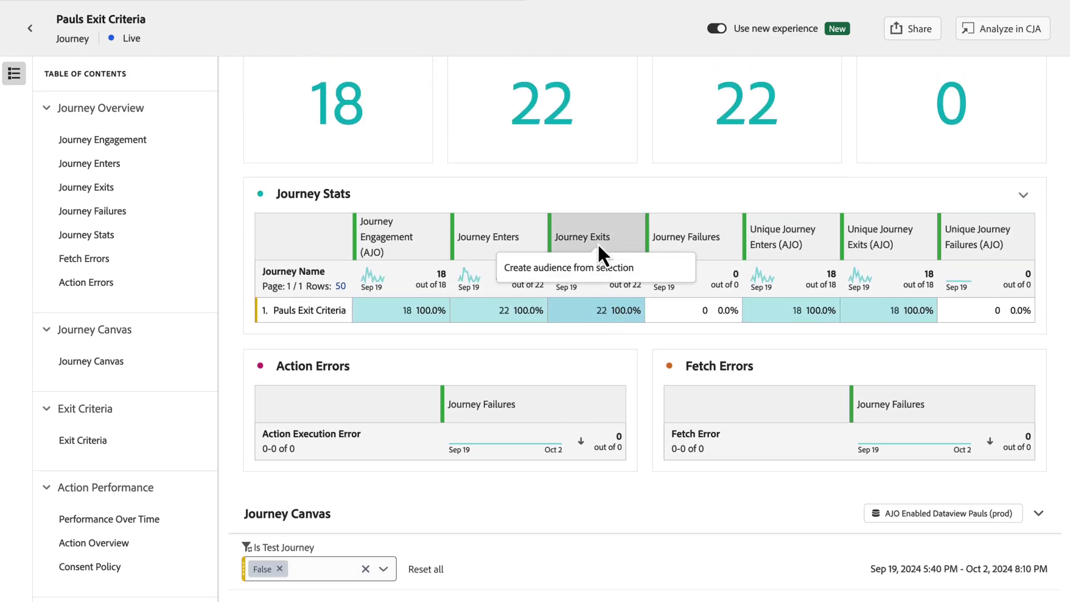
pyautogui.click(324, 317)
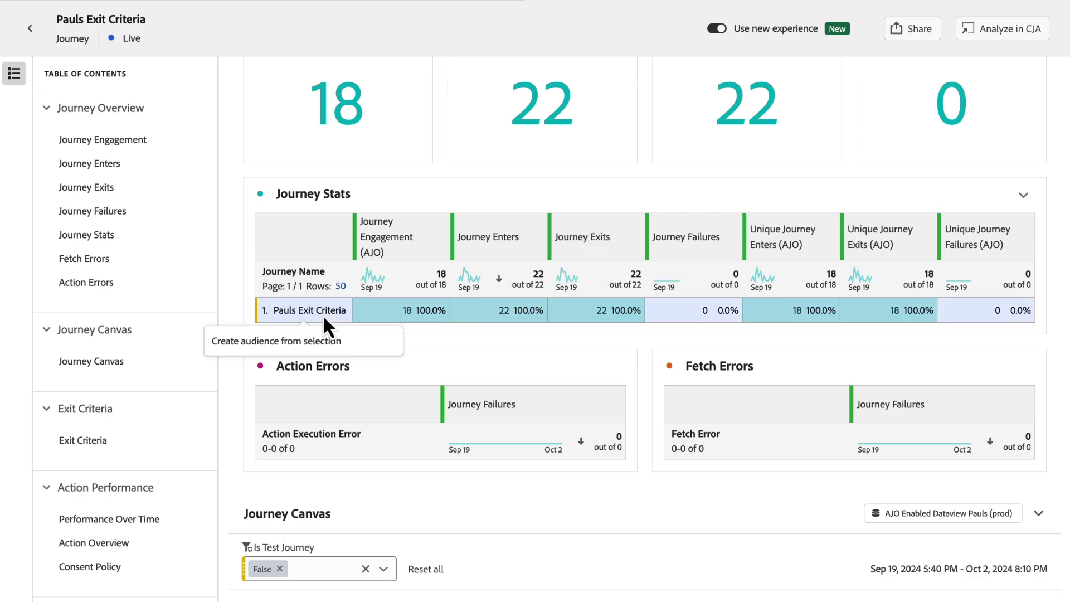
pyautogui.click(495, 309)
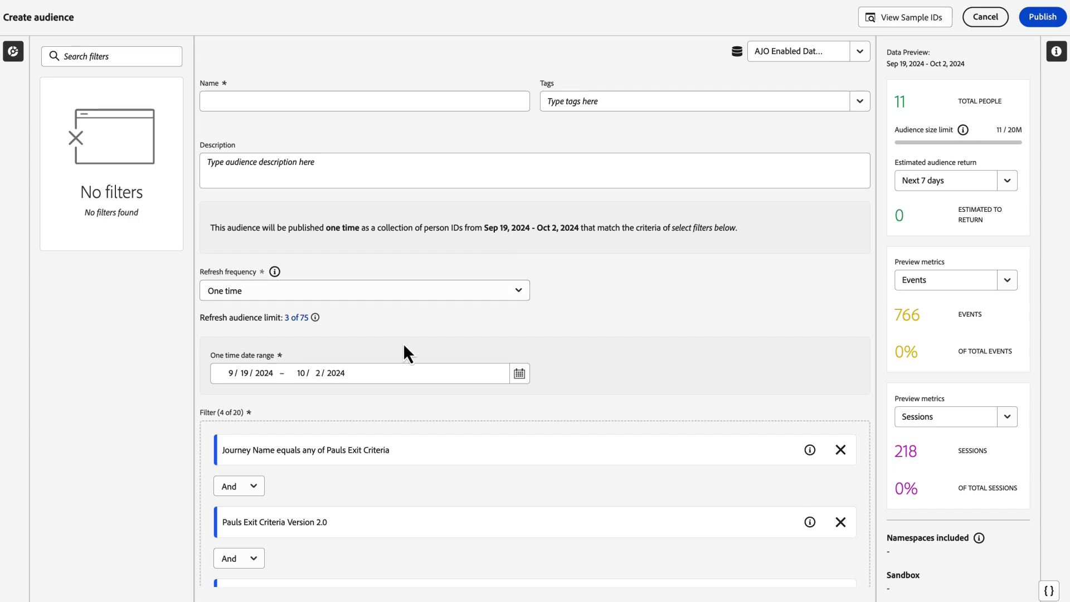
pyautogui.scroll(-2, 380, 407)
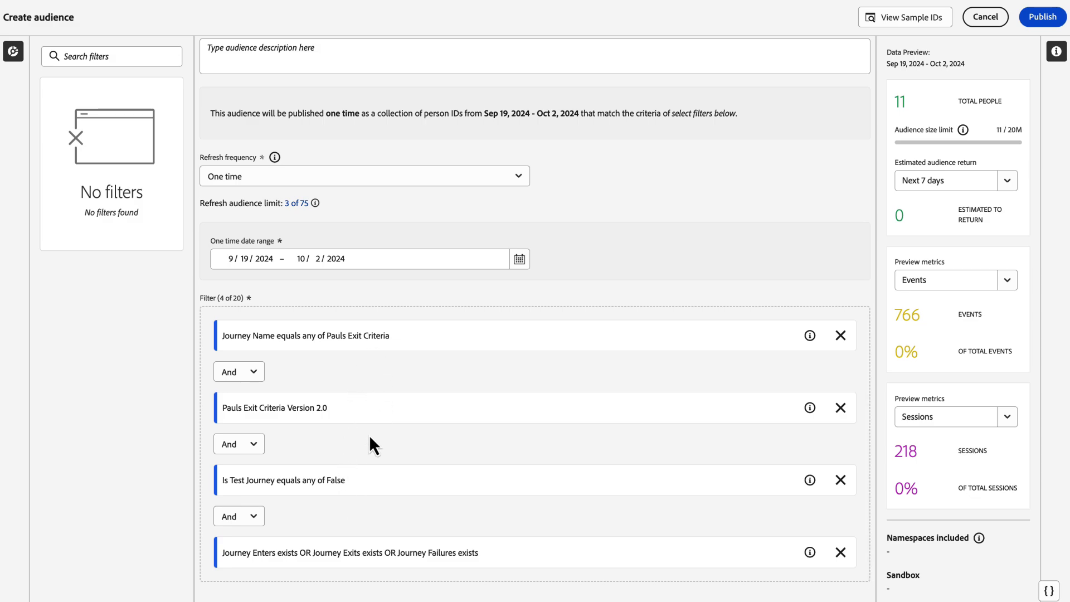
pyautogui.scroll(2, 403, 346)
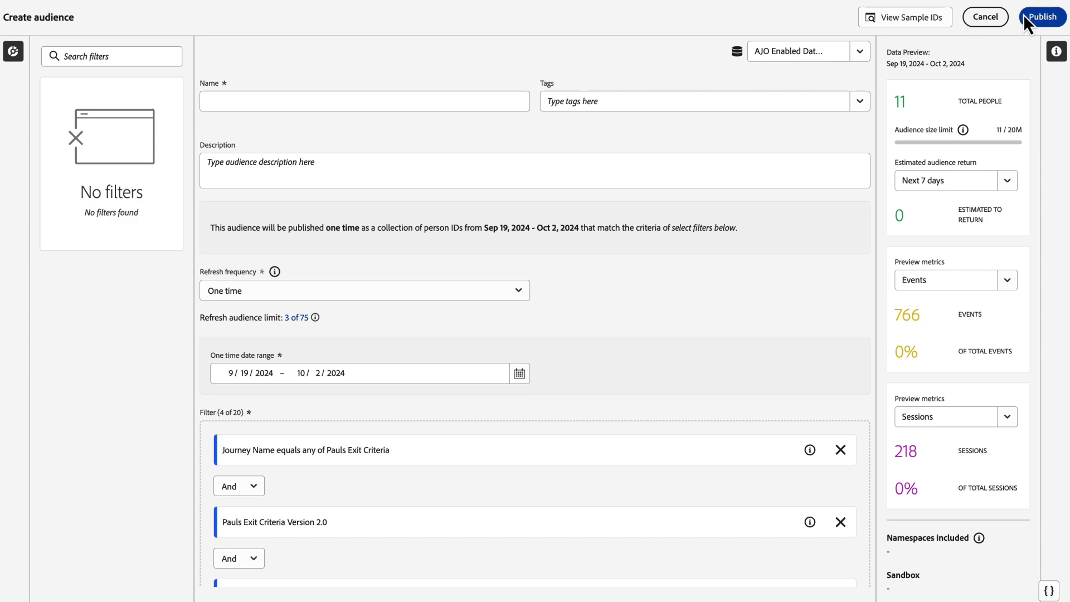
pyautogui.click(980, 19)
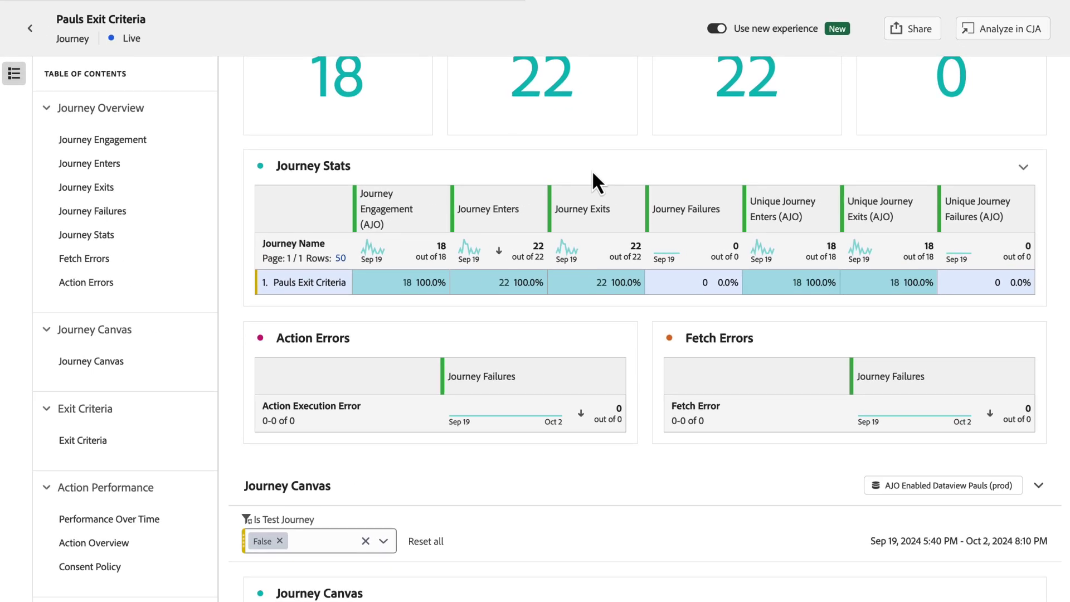
# Select the Journey Enters and Journey Exits column headers and open their right-click menu.
pyautogui.scroll(3, 592, 169)
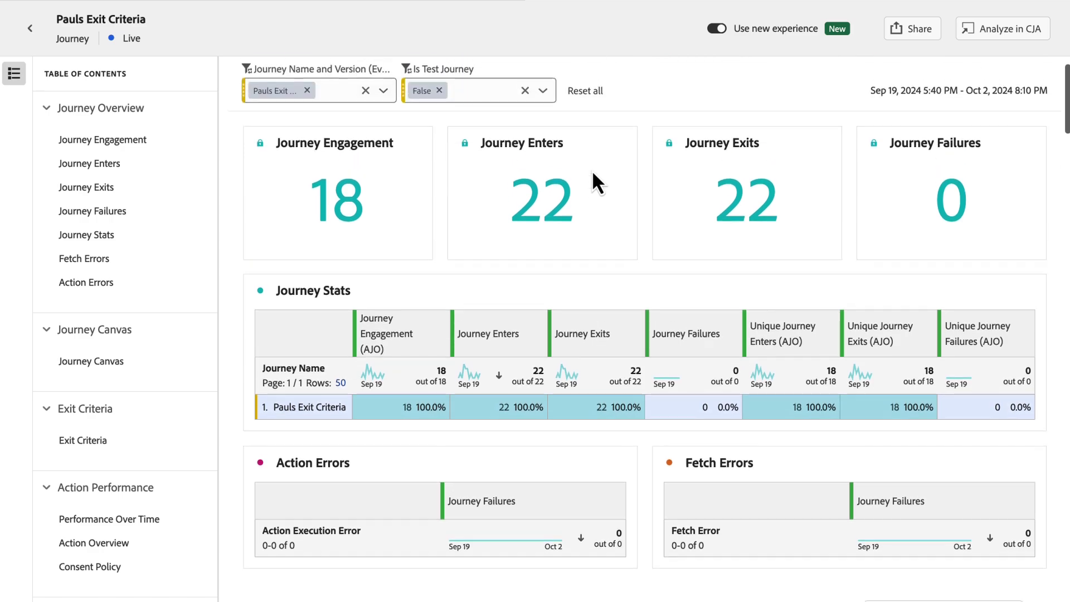
pyautogui.scroll(-3, 592, 169)
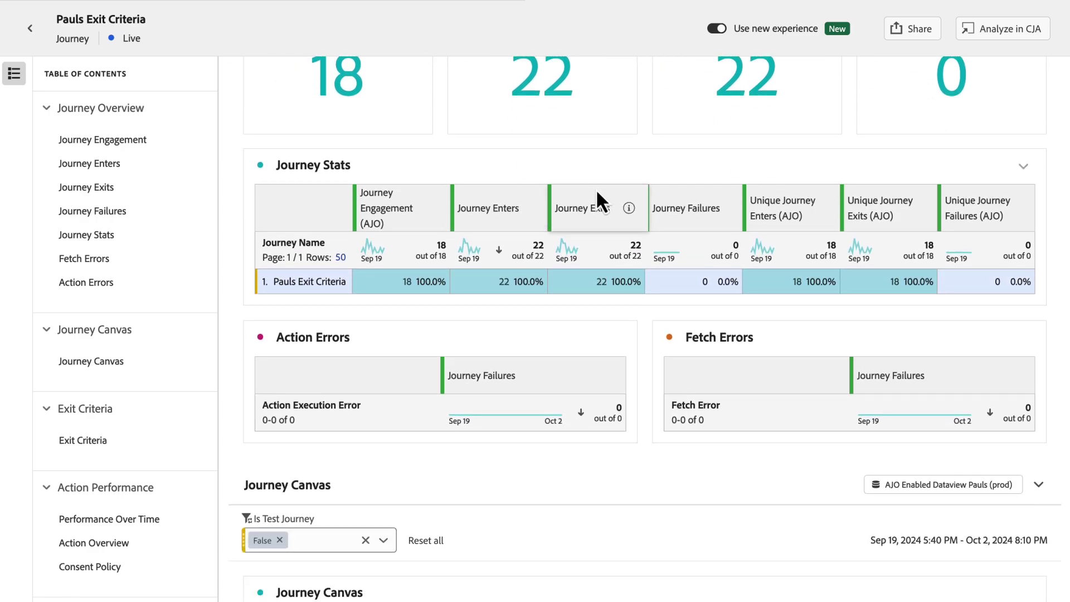
pyautogui.click(514, 201)
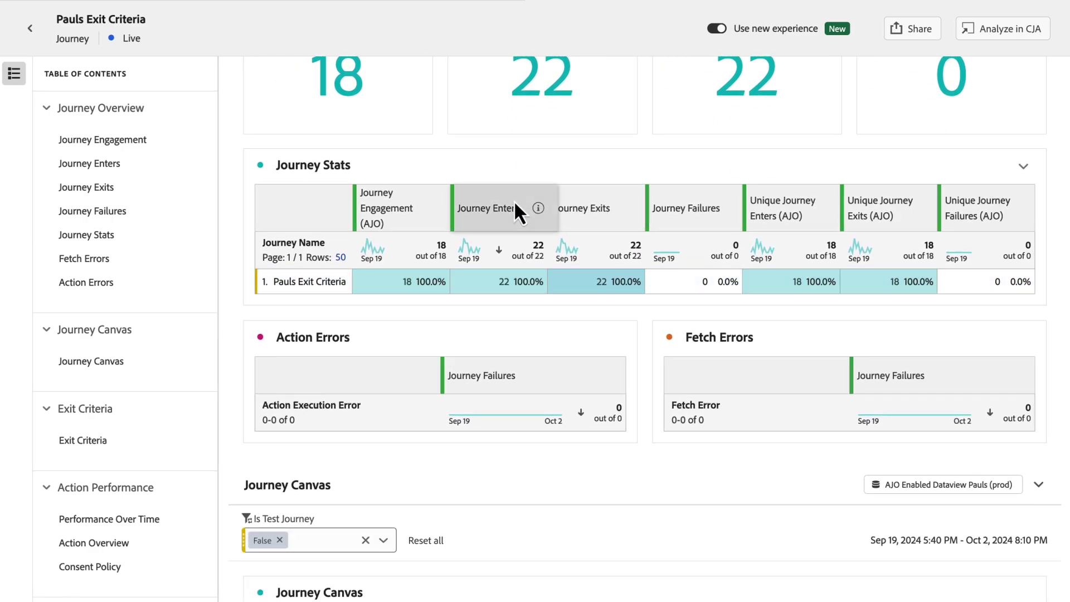
pyautogui.click(582, 199)
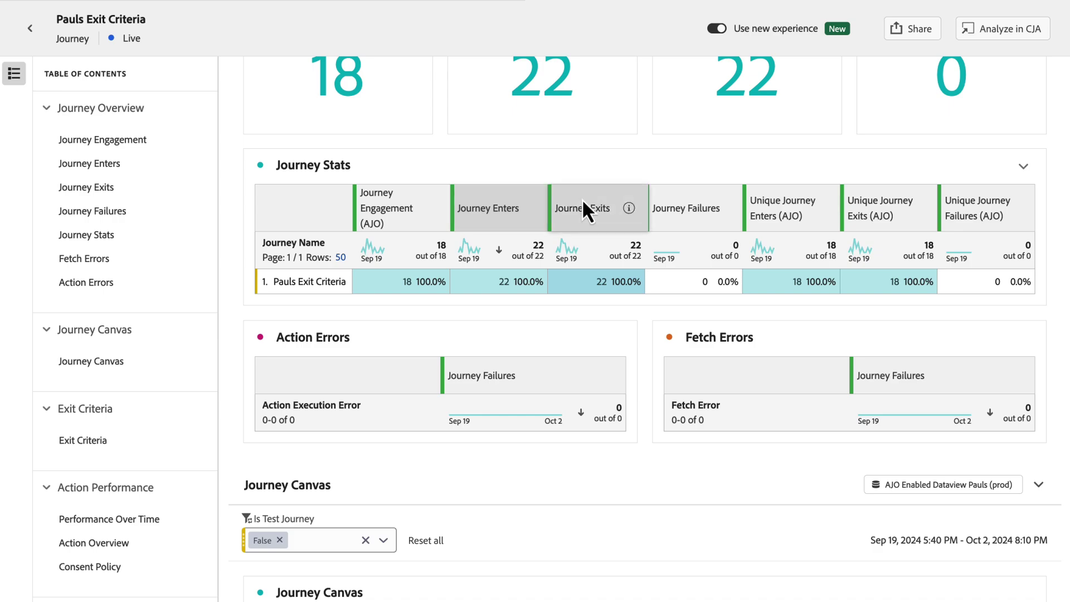
pyautogui.rightClick(582, 199)
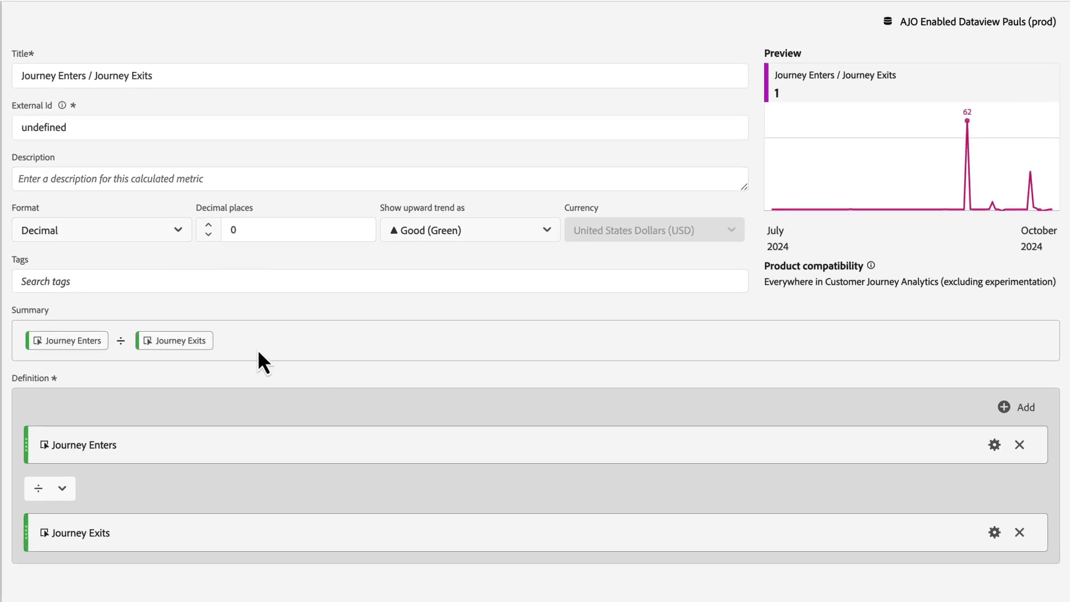
# Save a Journey Enters ÷ Journey Exits calculated metric titled 'Journey Conversion Rate'.
pyautogui.moveTo(199, 440); pyautogui.dragTo(219, 417)
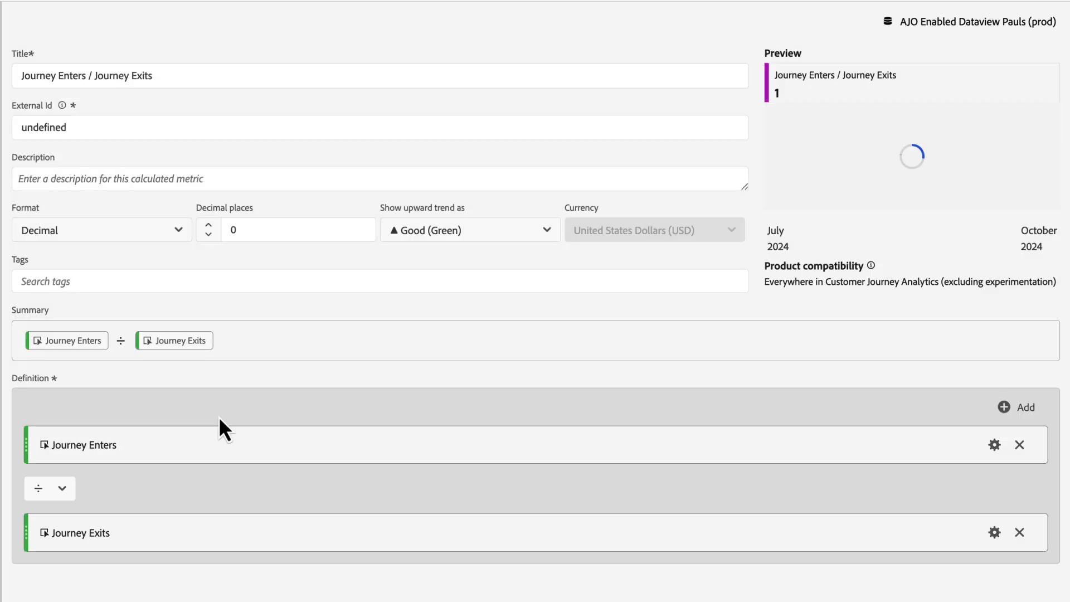
pyautogui.click(63, 490)
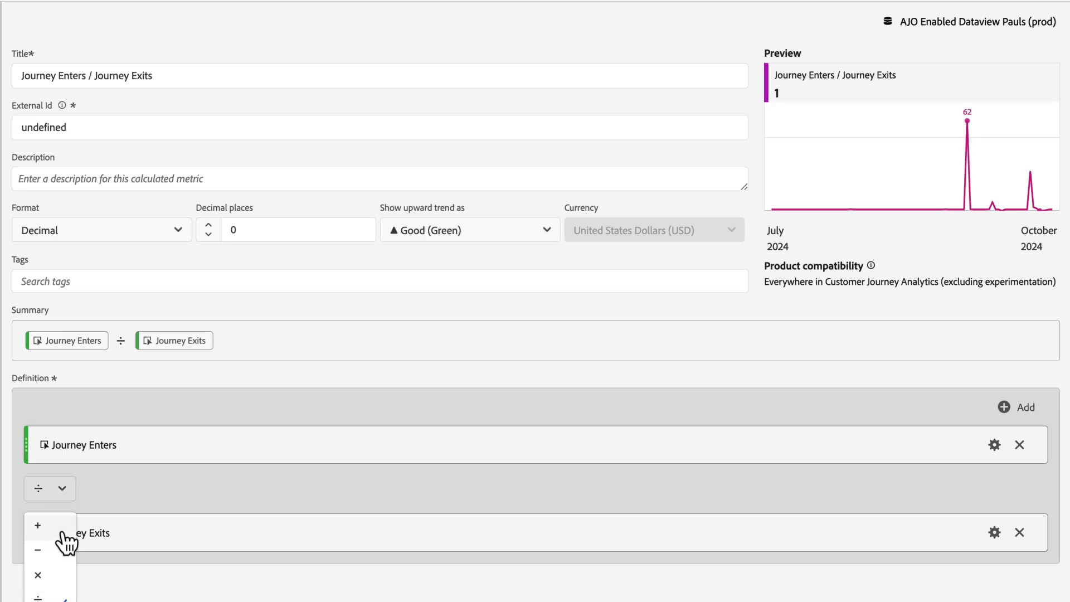
pyautogui.click(139, 478)
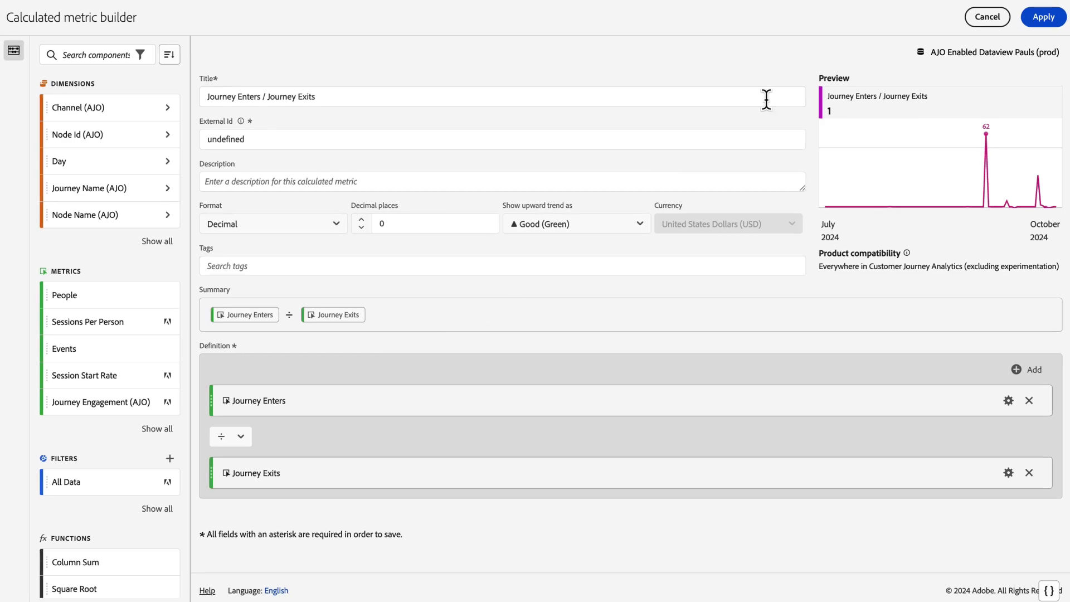
pyautogui.click(721, 99)
pyautogui.hotkey('ctrl', 'a')
pyautogui.write('Journey Conversion Rate')
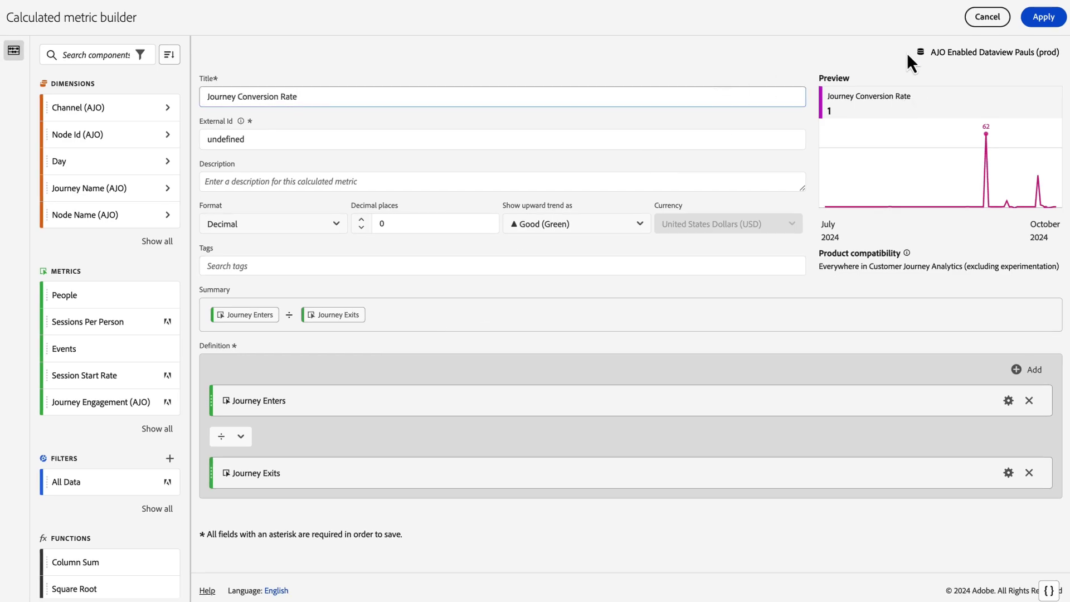
pyautogui.click(1035, 25)
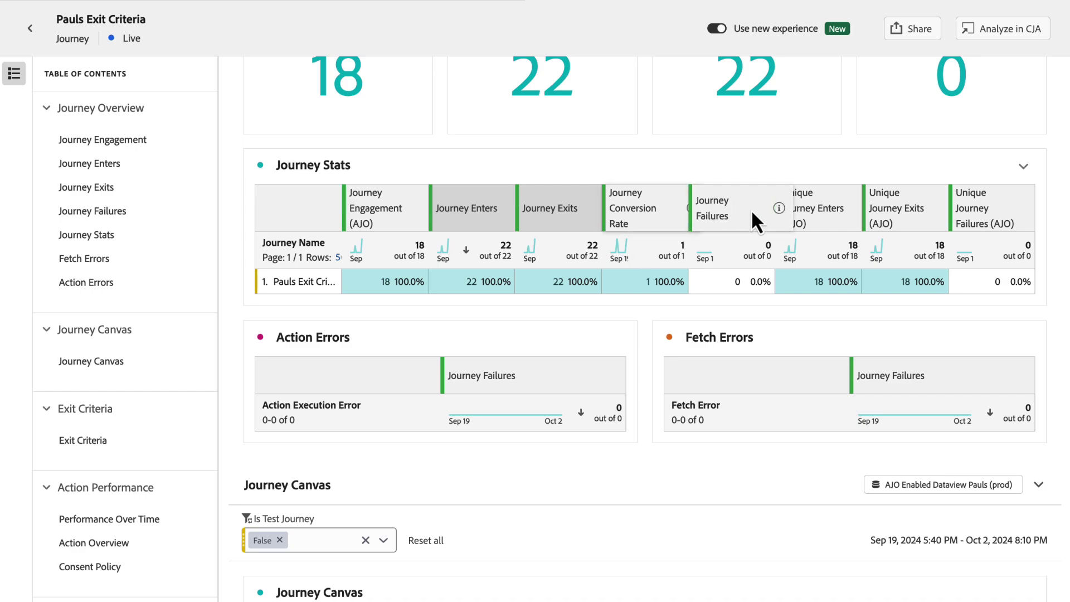
# Scroll the report to check the Journey Conversion Rate column reading 1 (100.0%).
pyautogui.scroll(-3, 765, 213)
pyautogui.scroll(-10, 765, 213)
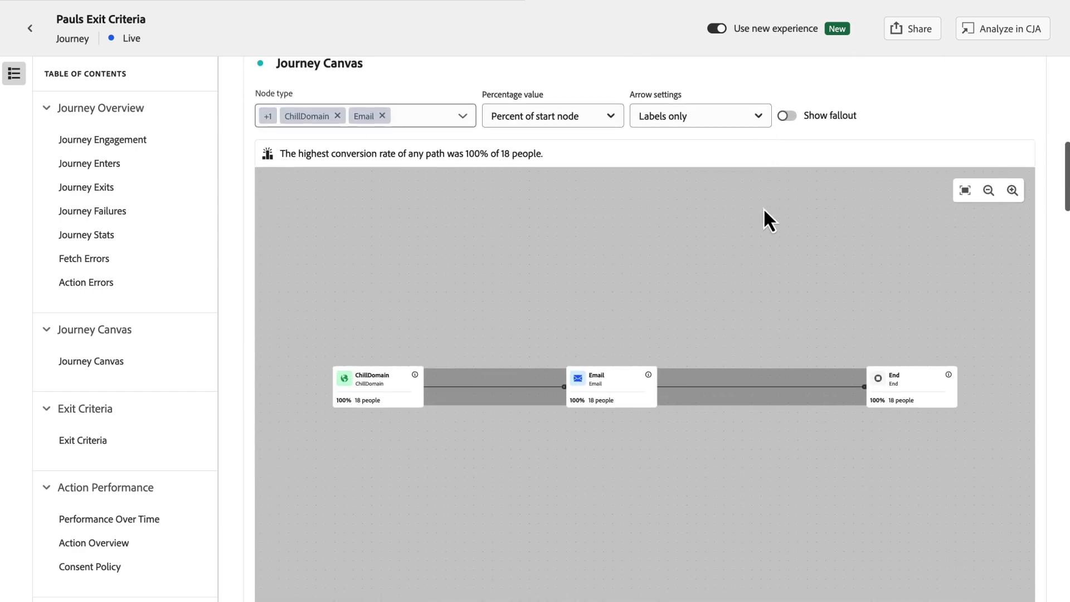
pyautogui.scroll(15, 764, 207)
pyautogui.scroll(-4, 764, 207)
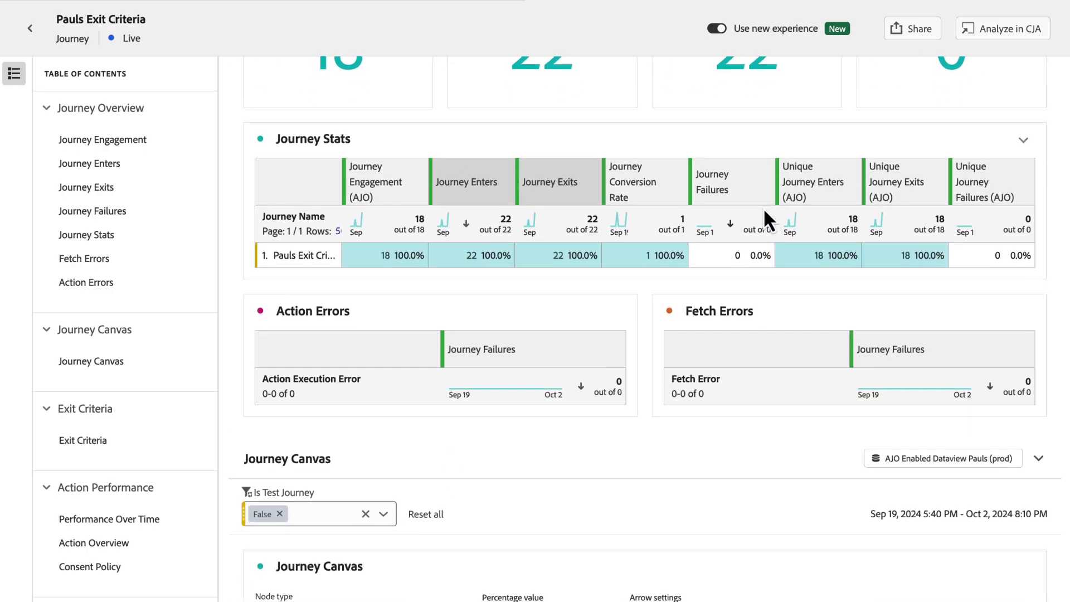
pyautogui.moveTo(681, 192)
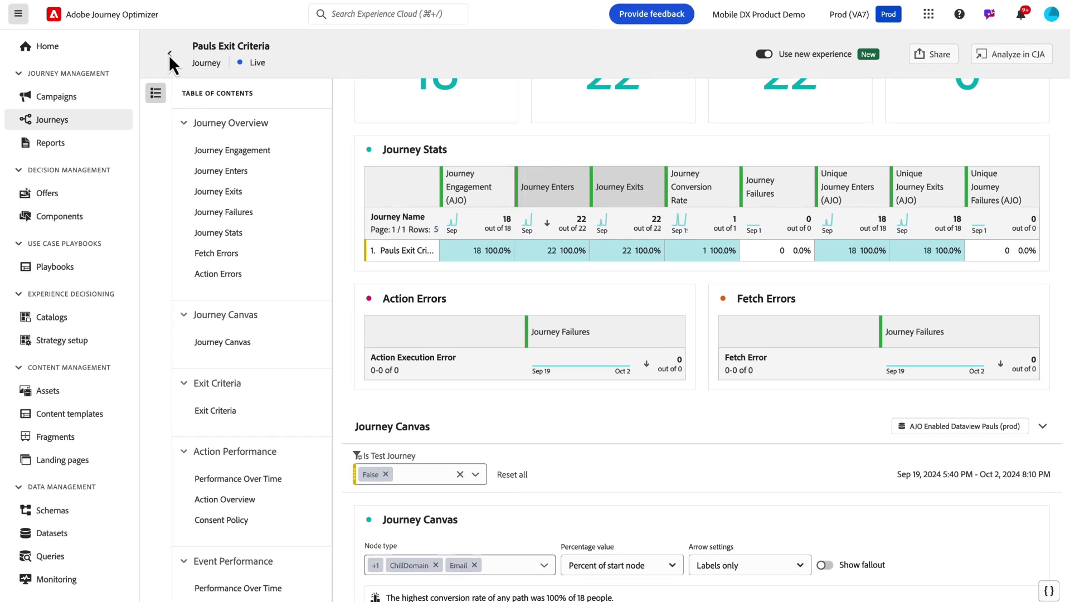
# Return to the journey canvas and reopen the Pauls Exit Criteria report with View report.
pyautogui.click(169, 54)
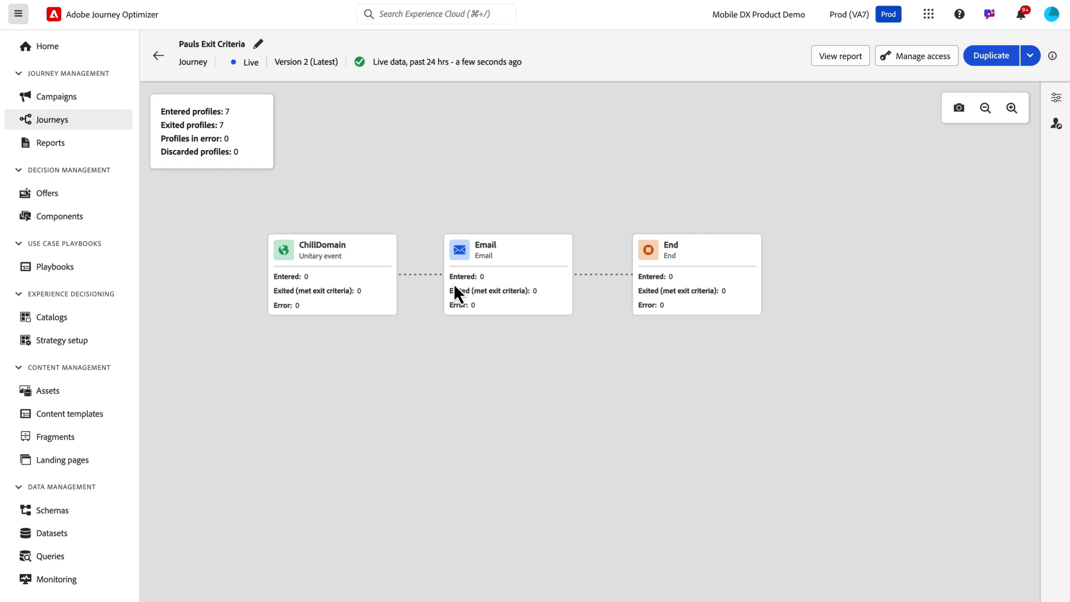
pyautogui.click(834, 59)
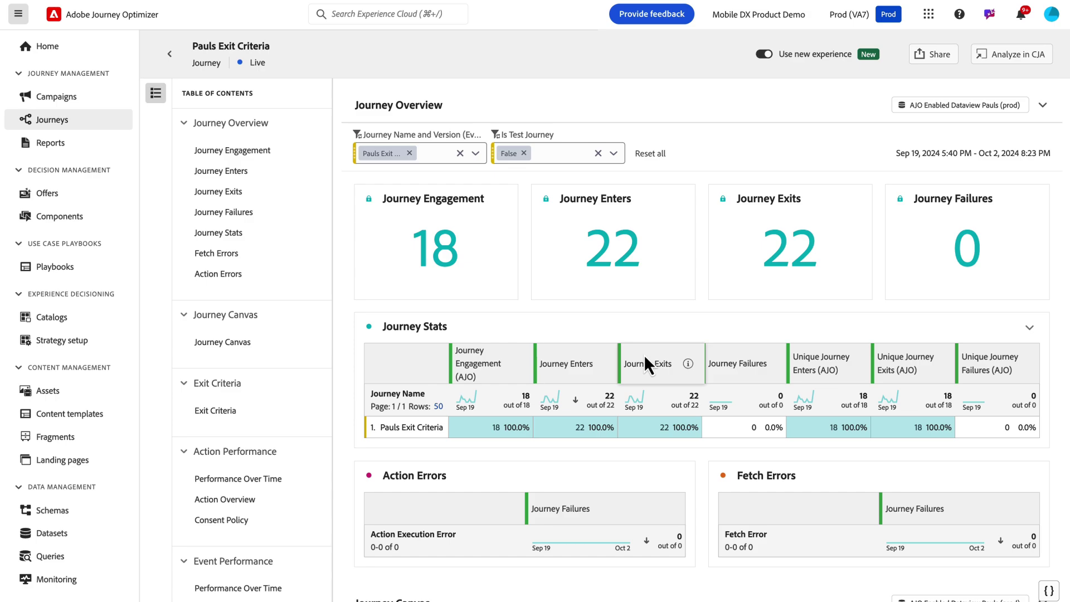
# Jump to the Exploratory Analysis Freeform table panel via the table of contents and scroll through it.
pyautogui.scroll(-1, 645, 357)
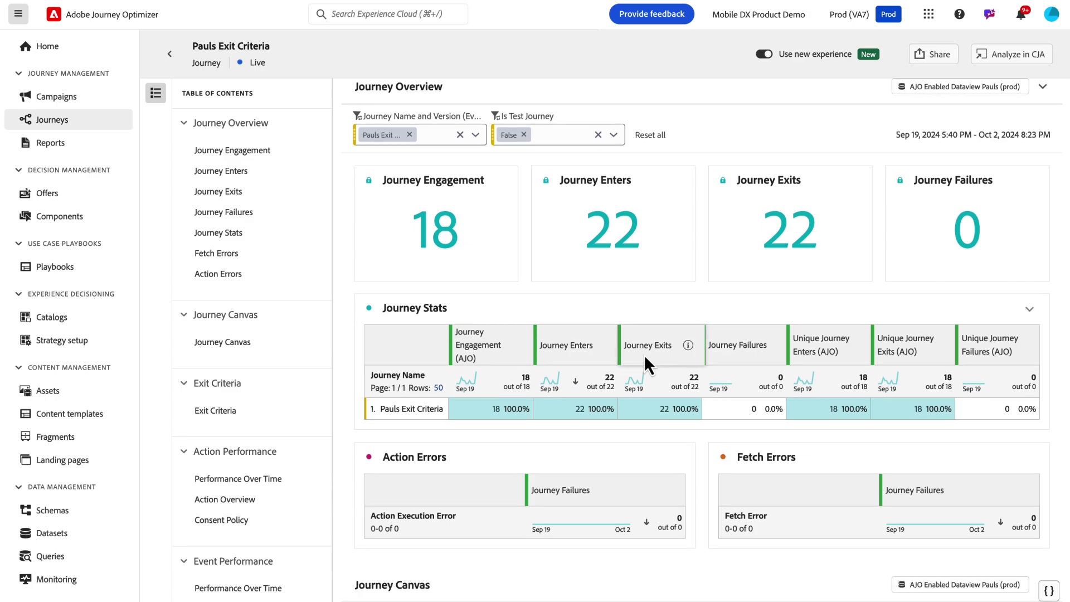
pyautogui.scroll(-4, 644, 354)
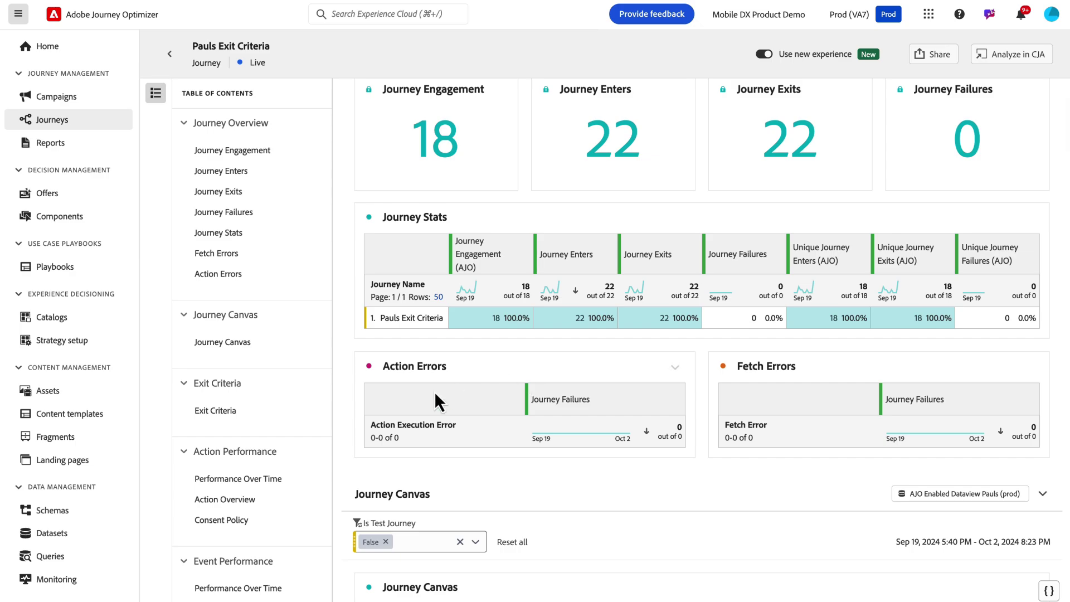
pyautogui.scroll(-20, 393, 392)
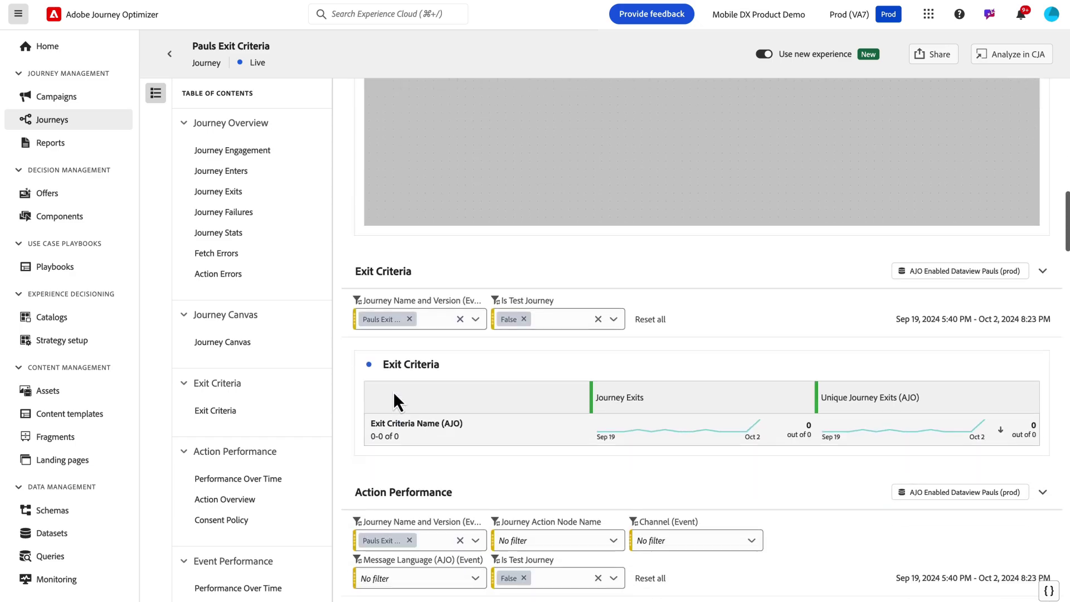
pyautogui.scroll(-20, 393, 391)
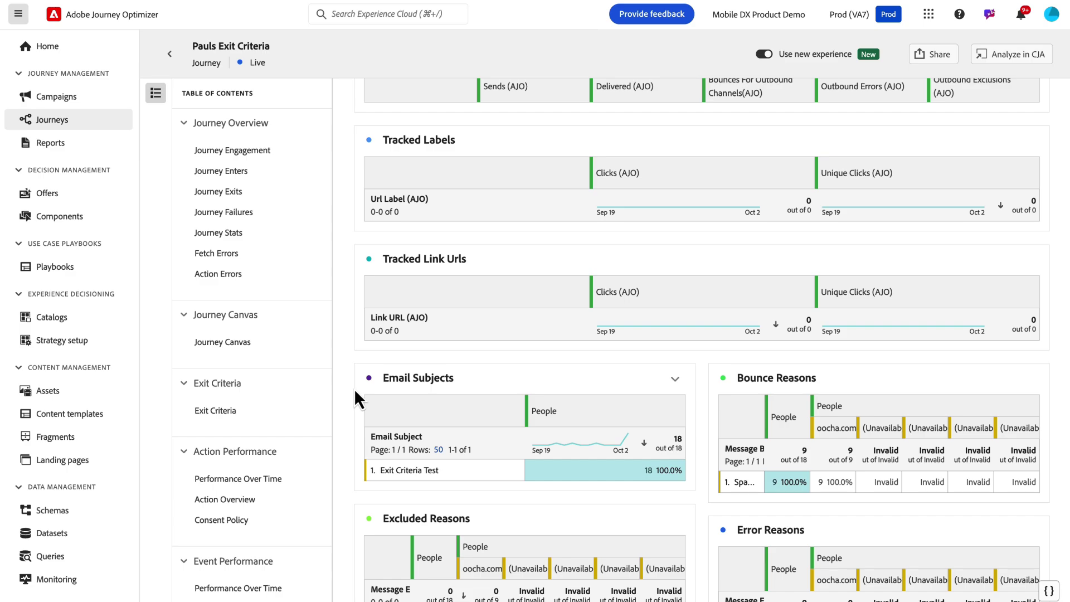
pyautogui.scroll(-15, 356, 391)
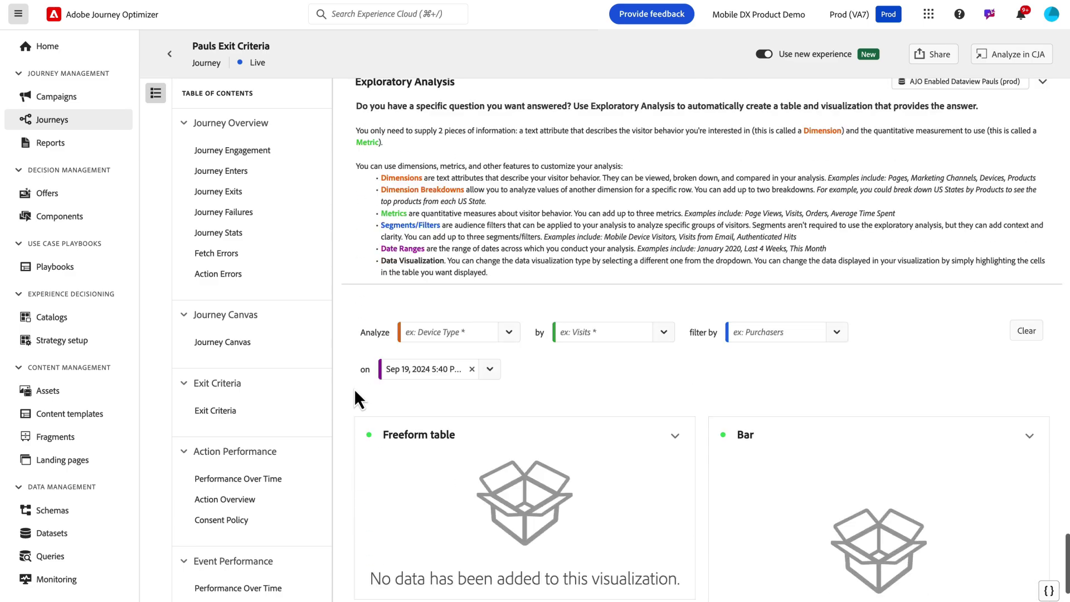
pyautogui.scroll(4, 355, 390)
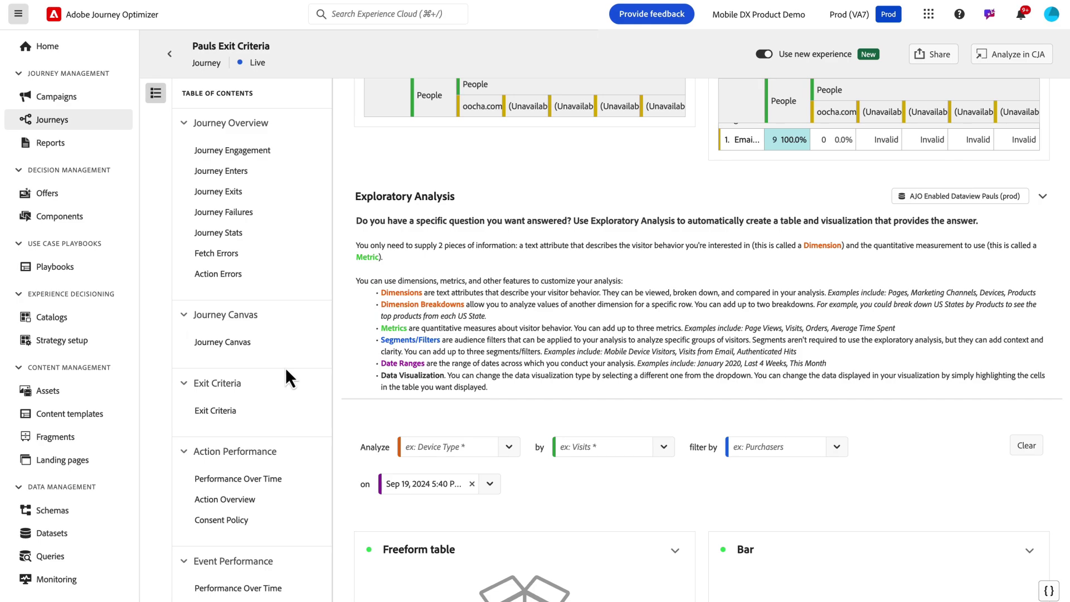
pyautogui.scroll(-4, 285, 367)
pyautogui.scroll(-3, 285, 368)
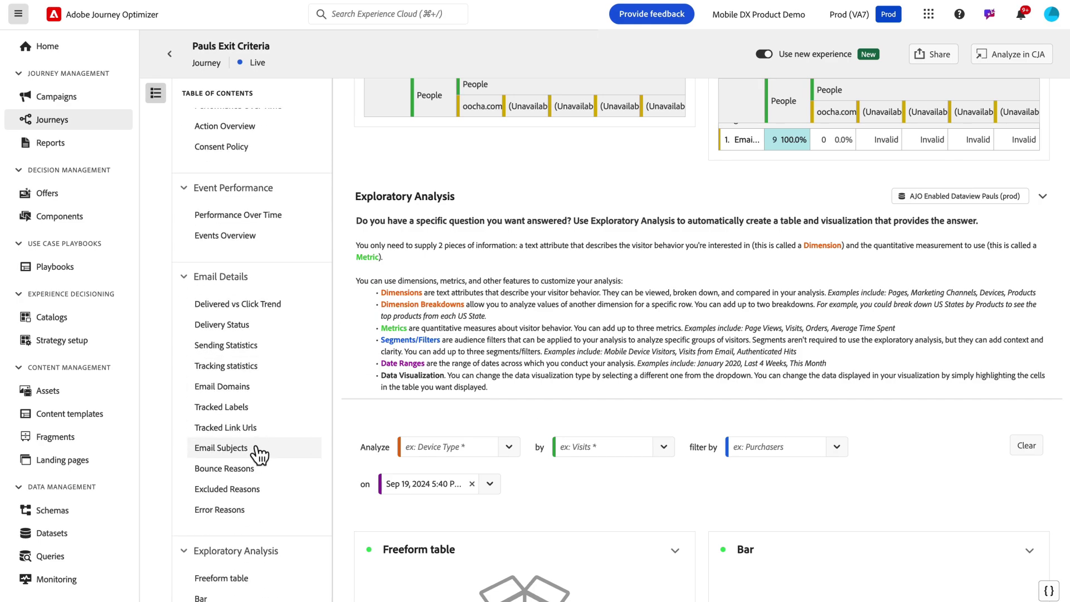
pyautogui.click(224, 580)
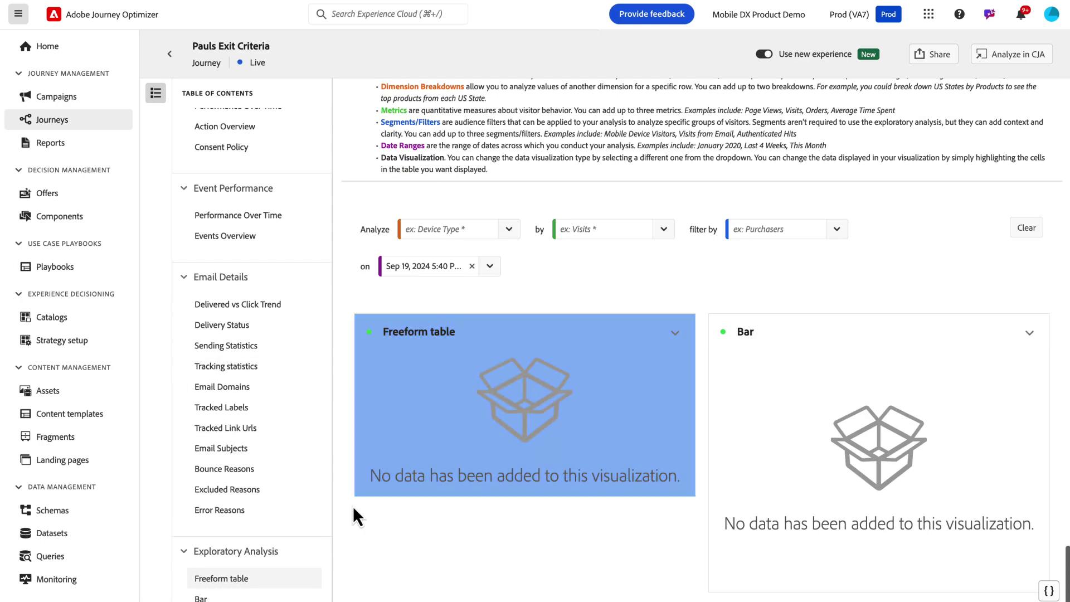
pyautogui.scroll(4, 426, 427)
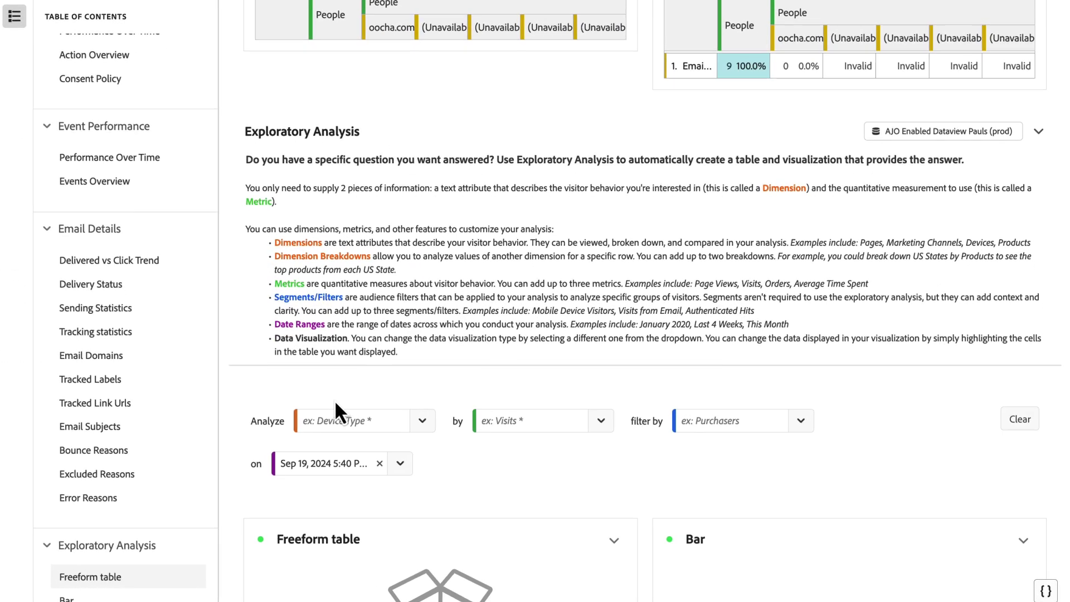
pyautogui.scroll(-2, 333, 399)
pyautogui.scroll(10, 333, 400)
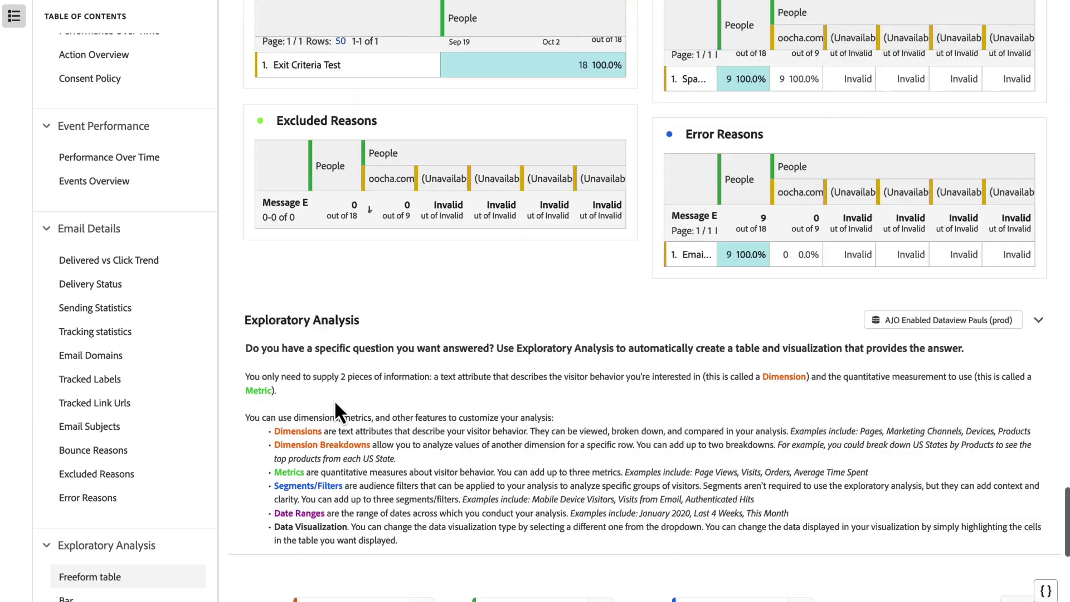
pyautogui.scroll(12, 333, 400)
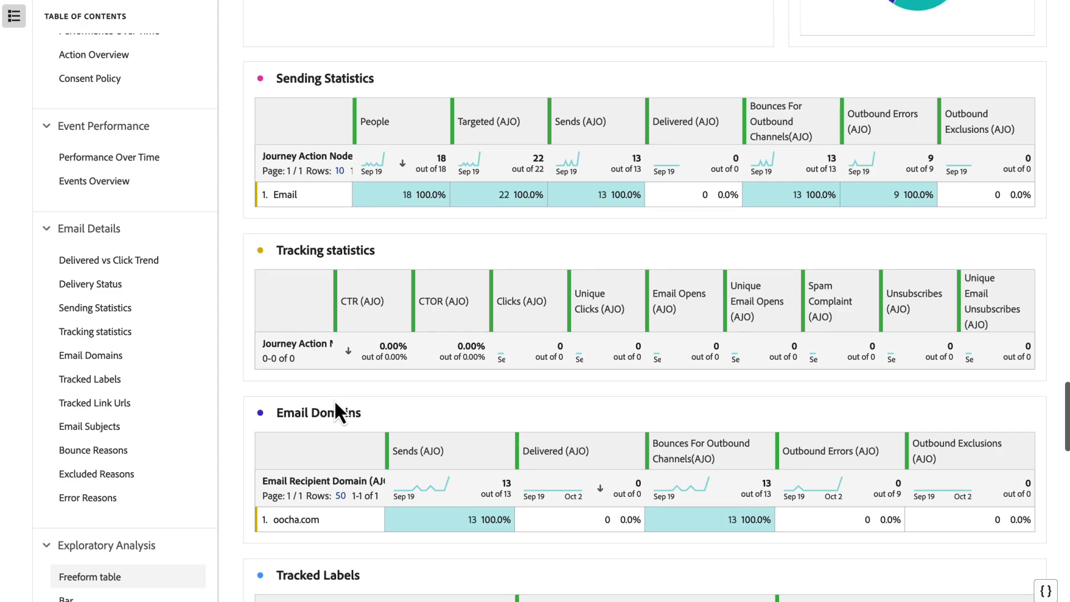
pyautogui.scroll(-12, 334, 399)
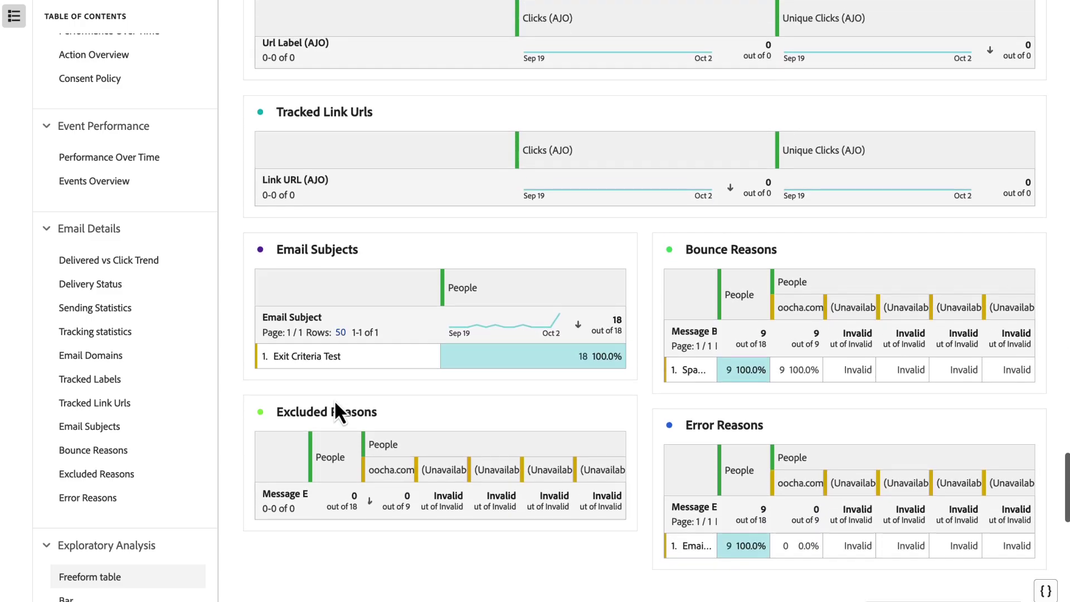
pyautogui.scroll(-3, 333, 399)
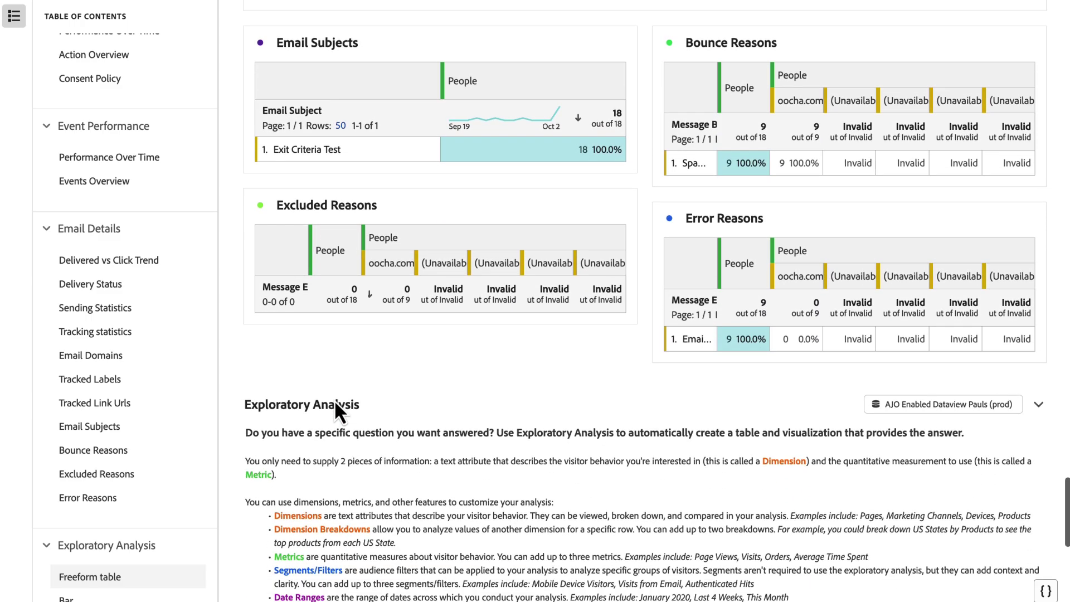
pyautogui.scroll(-2, 335, 402)
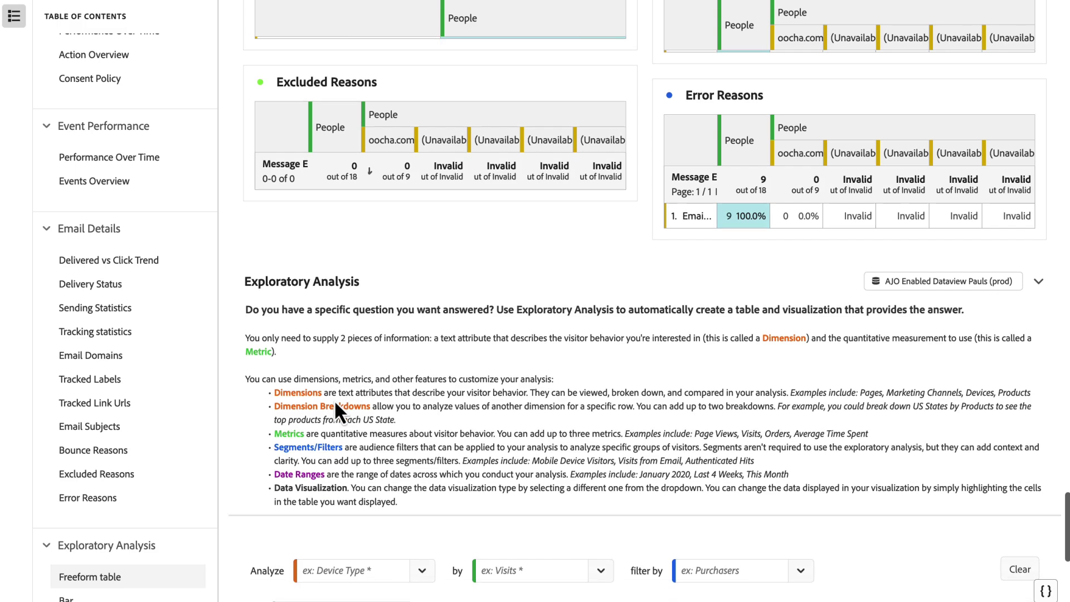
pyautogui.scroll(-2, 333, 400)
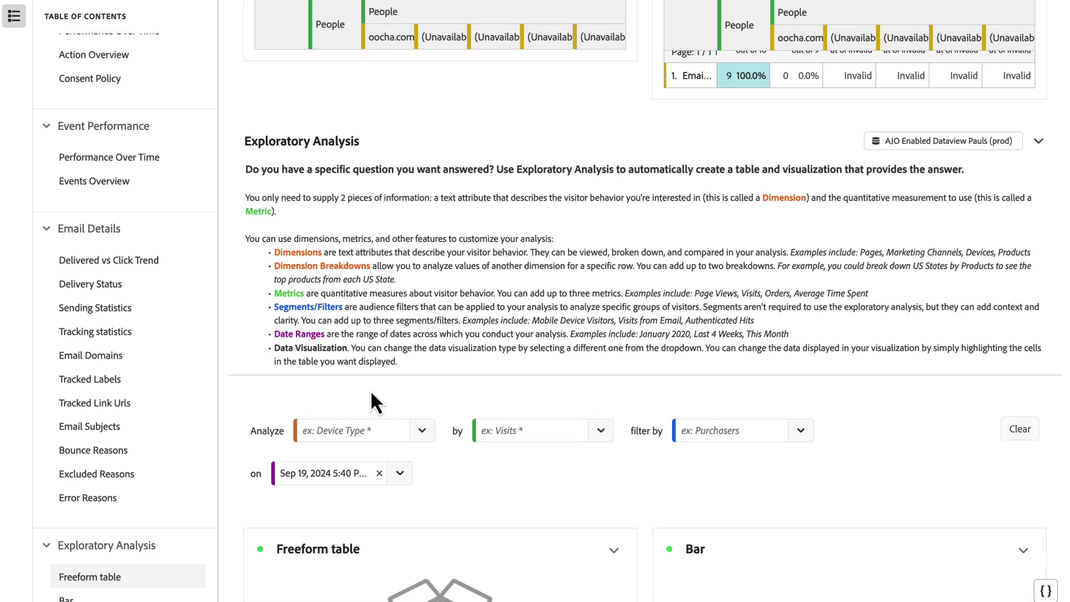
# Choose Channel (AJO) as the Analyze dimension.
pyautogui.click(421, 432)
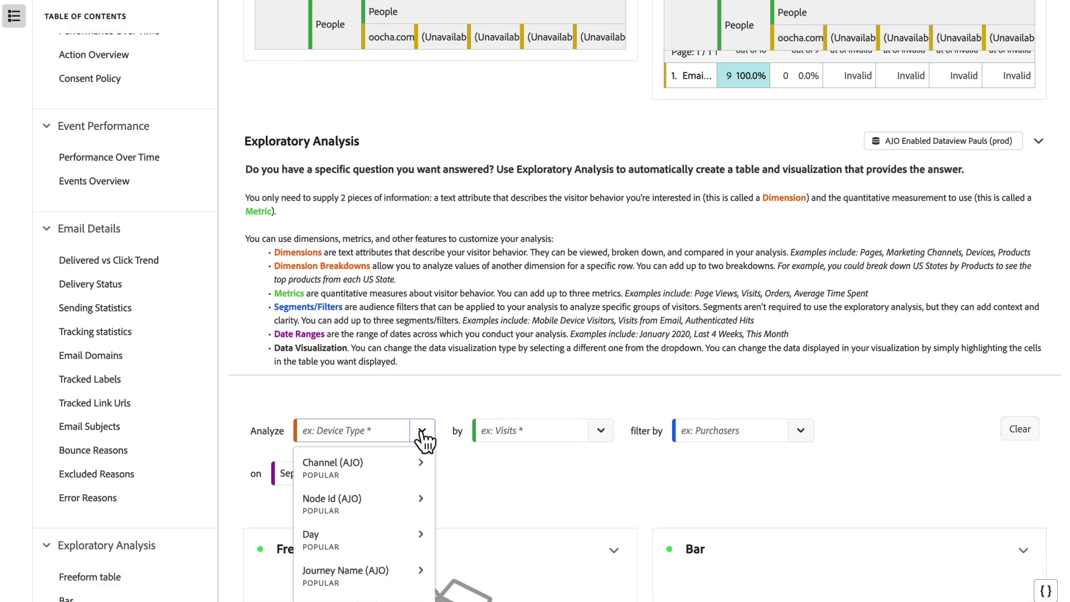
pyautogui.click(377, 475)
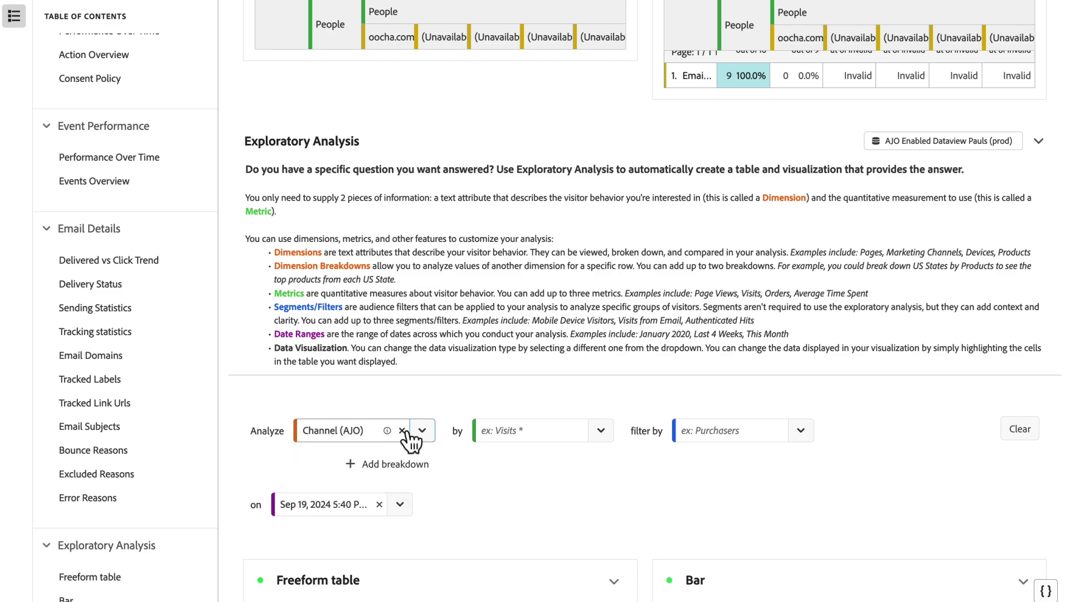
pyautogui.scroll(-1, 421, 429)
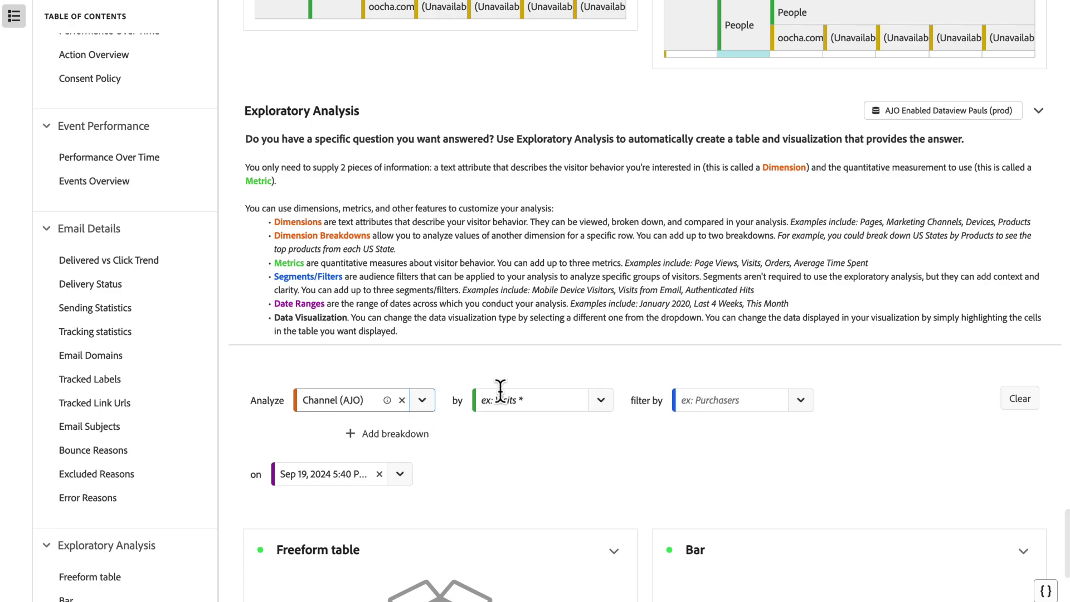
# Measure each channel by Total Clicks (AJO).
pyautogui.click(602, 401)
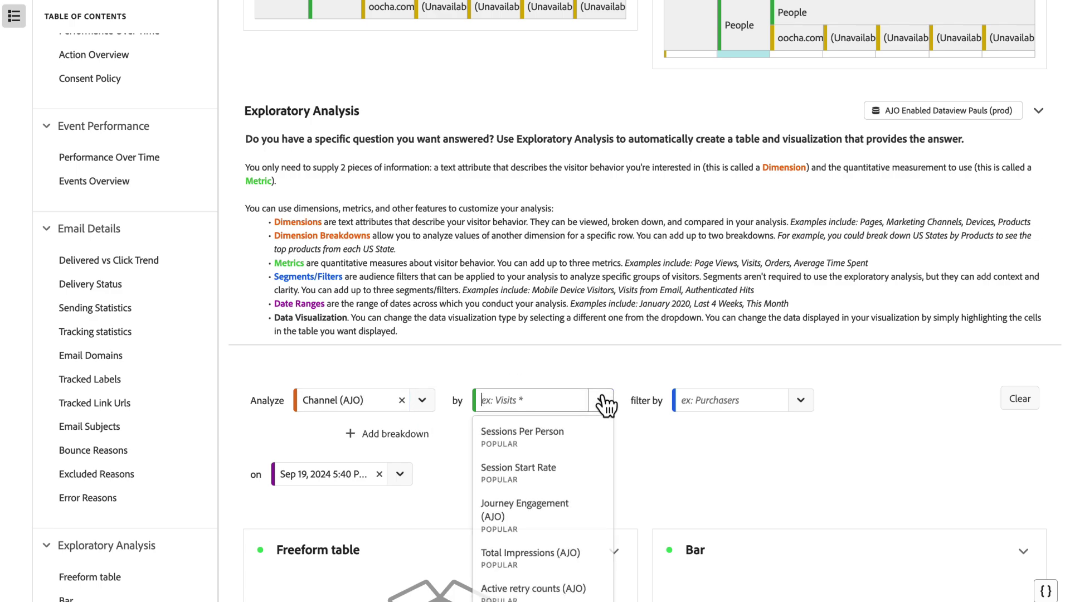
pyautogui.scroll(-1, 544, 463)
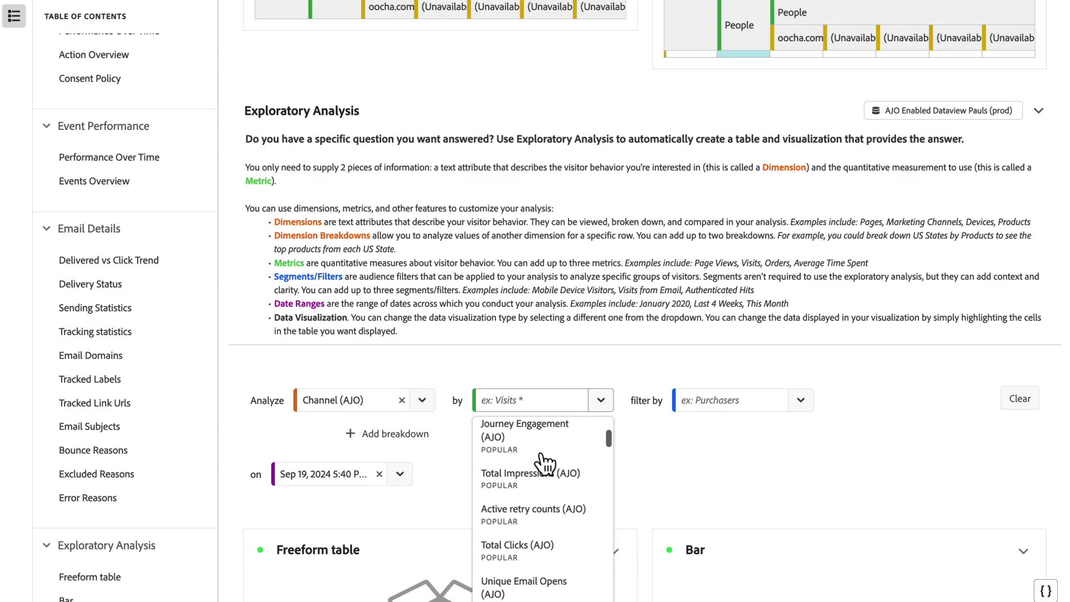
pyautogui.scroll(-1, 545, 463)
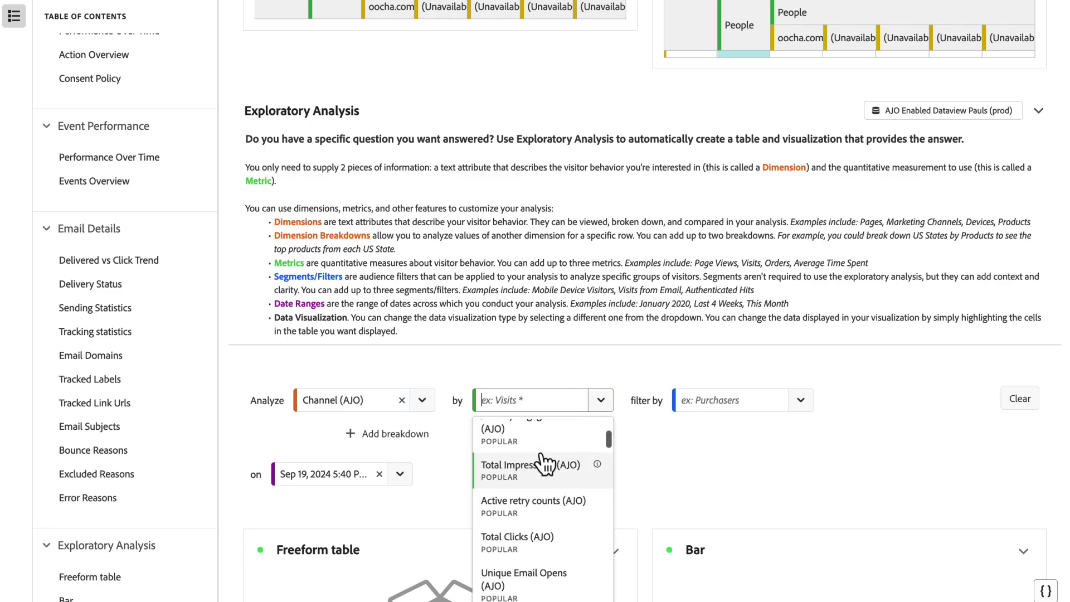
pyautogui.click(525, 518)
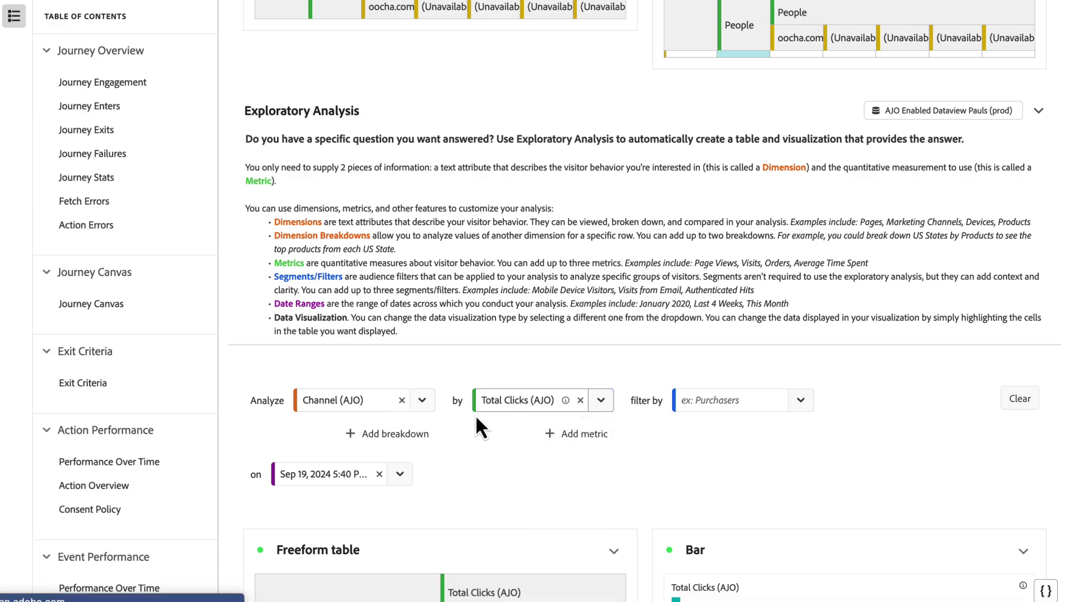
pyautogui.scroll(-5, 488, 415)
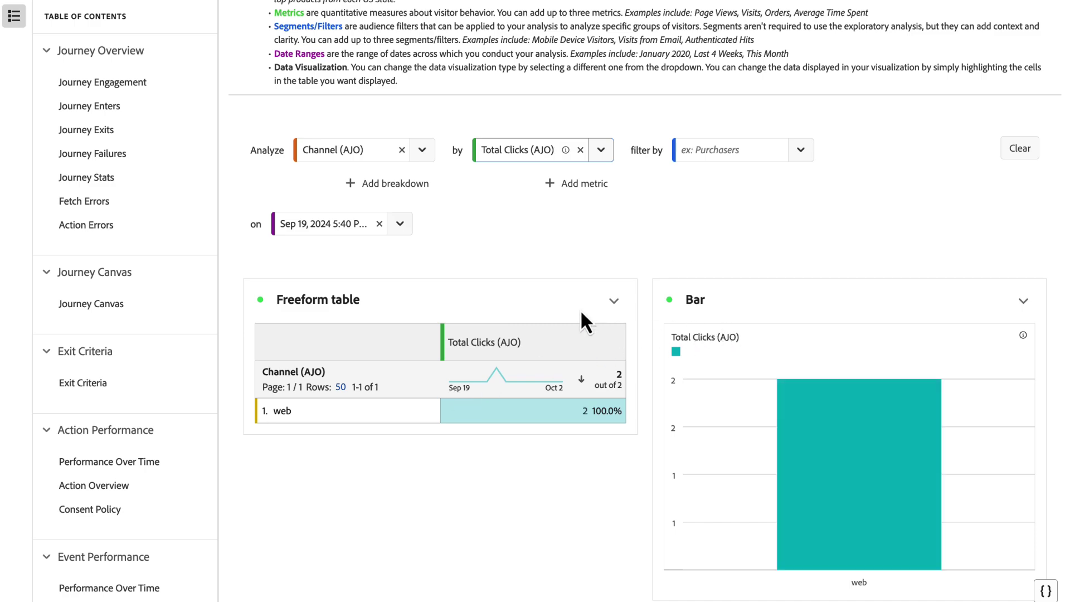
# Add People and Sends (AJO) as the second and third metrics.
pyautogui.click(569, 186)
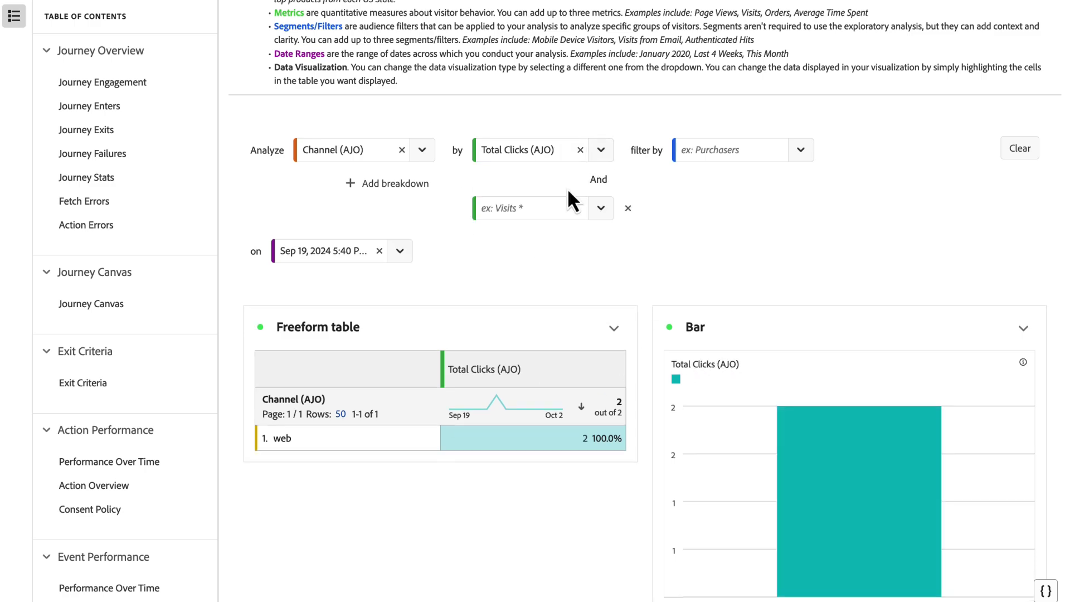
pyautogui.click(601, 209)
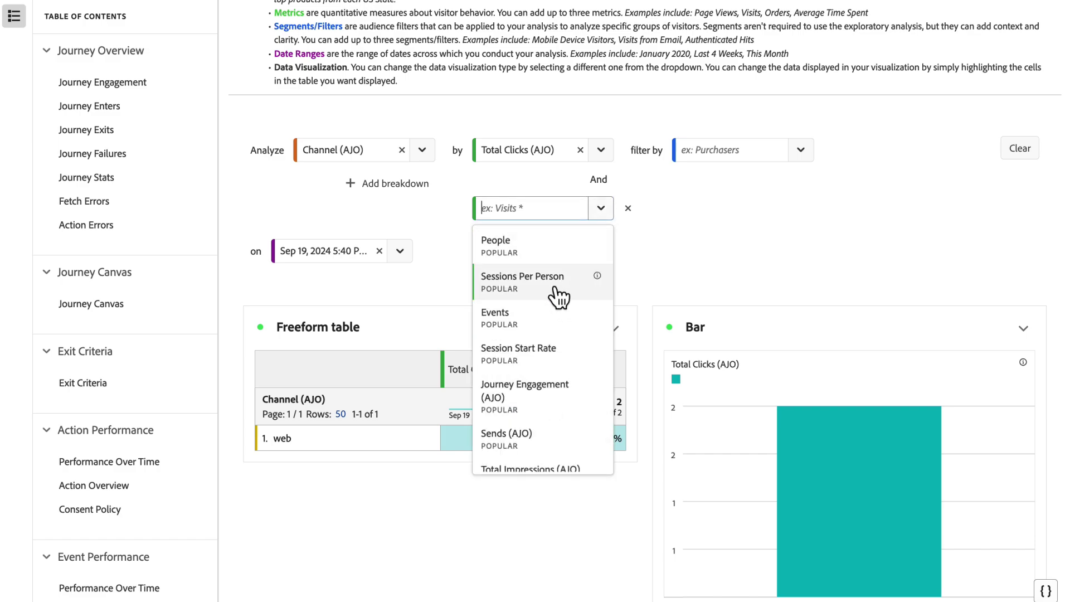
pyautogui.click(539, 257)
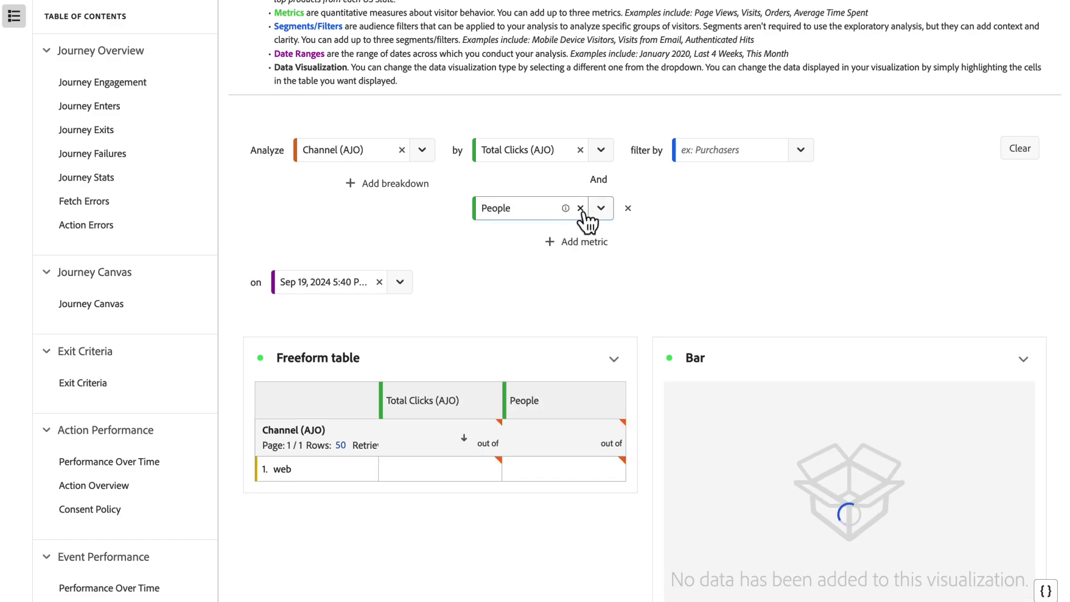
pyautogui.click(581, 247)
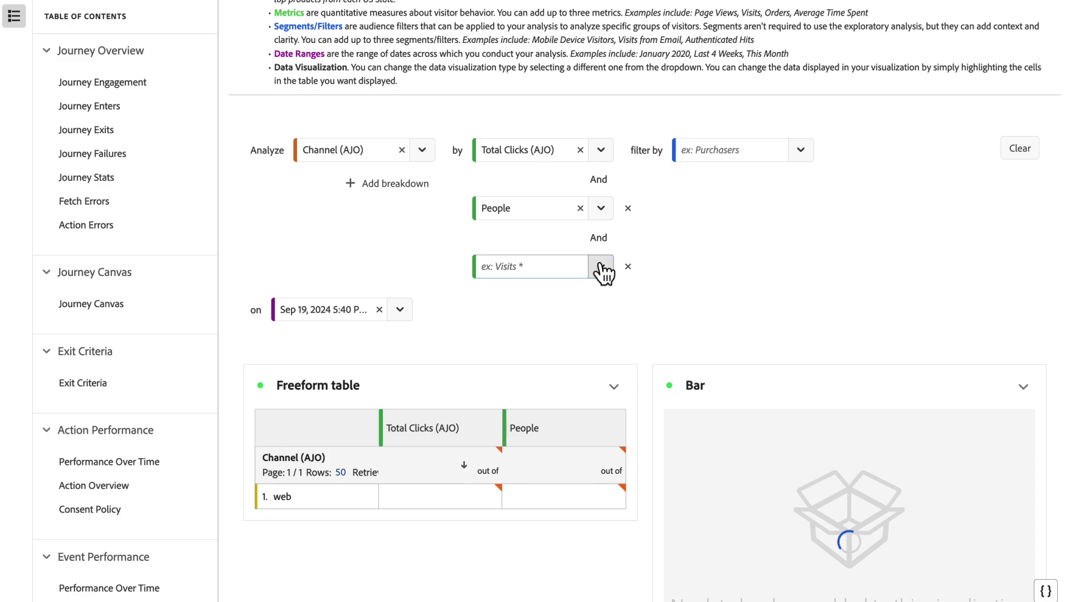
pyautogui.click(602, 267)
pyautogui.scroll(-1, 557, 334)
pyautogui.scroll(-2, 558, 333)
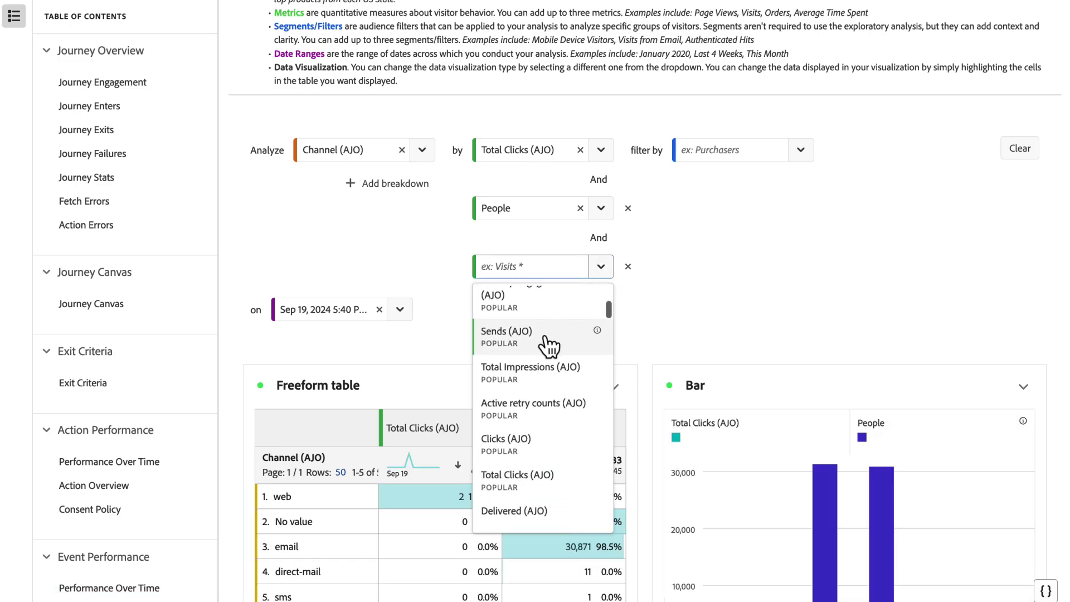
pyautogui.click(548, 338)
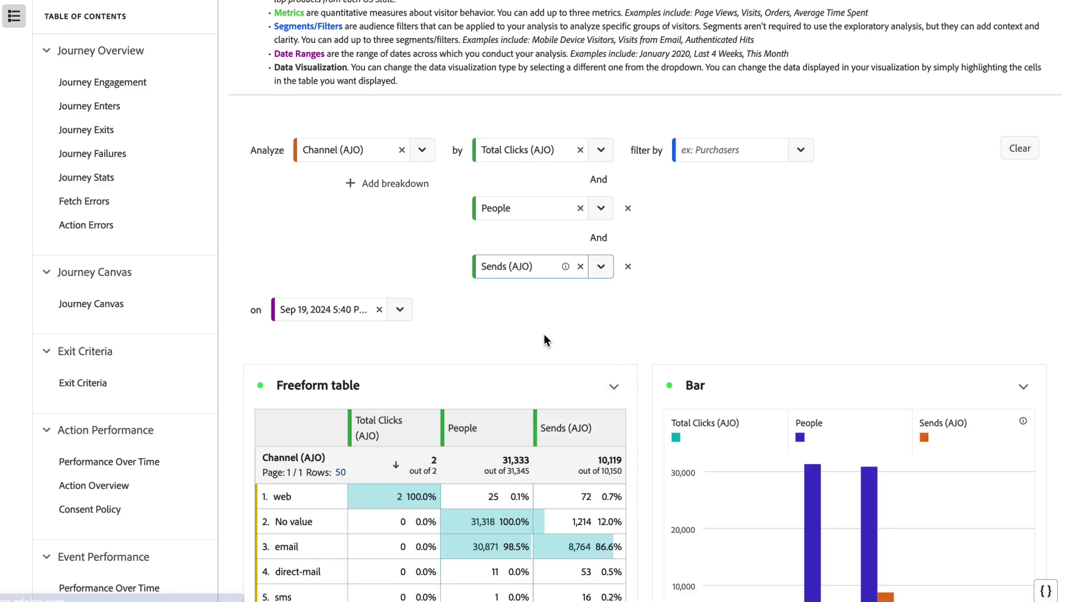
pyautogui.scroll(-2, 546, 340)
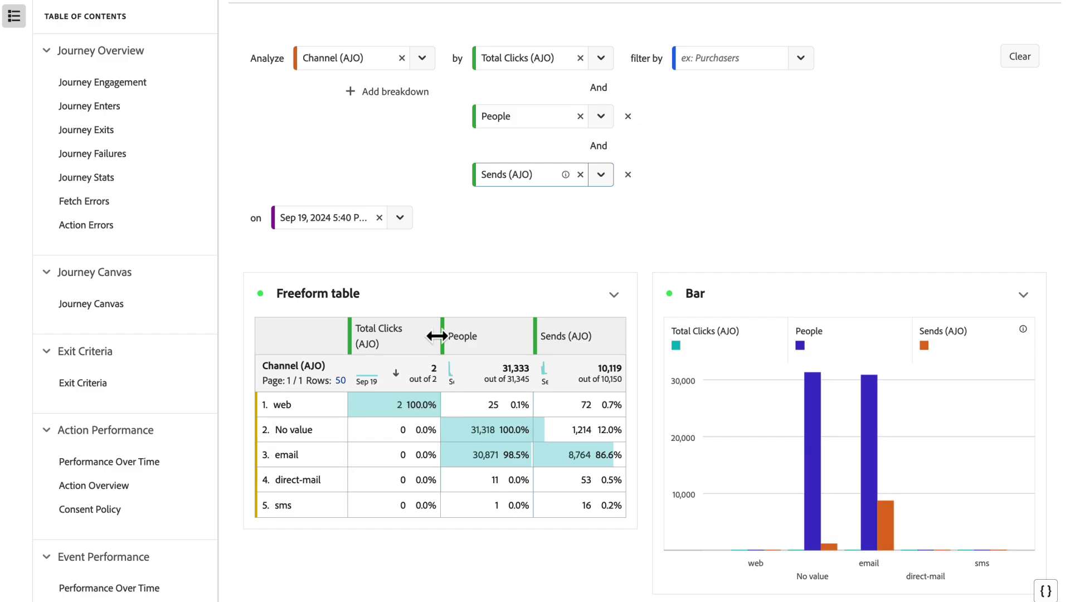
pyautogui.scroll(2, 438, 266)
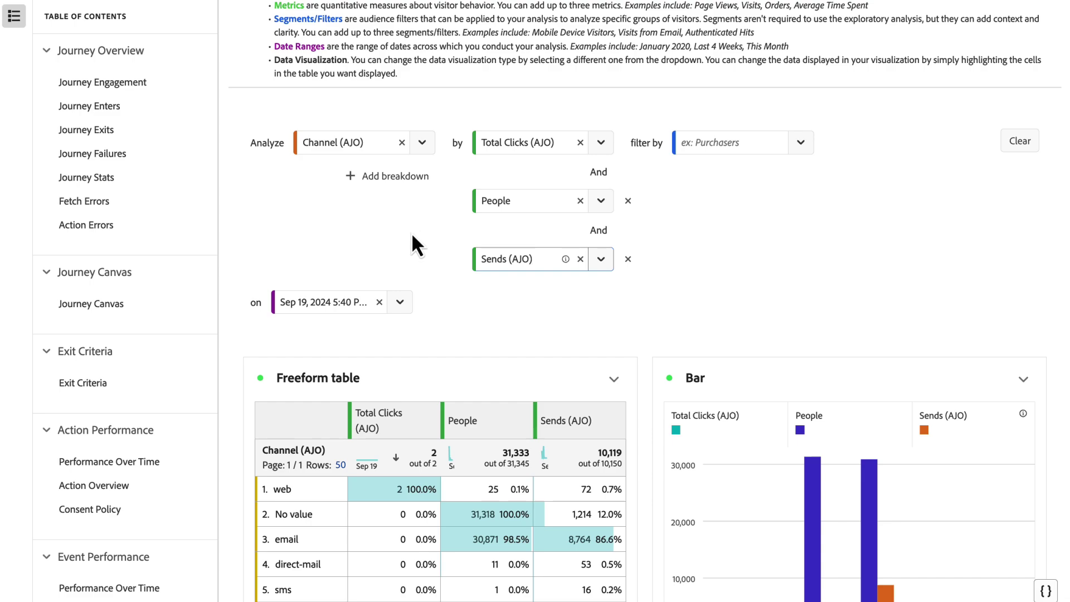
# Break down each channel by Day in the Broken-Down by dropdown.
pyautogui.click(398, 179)
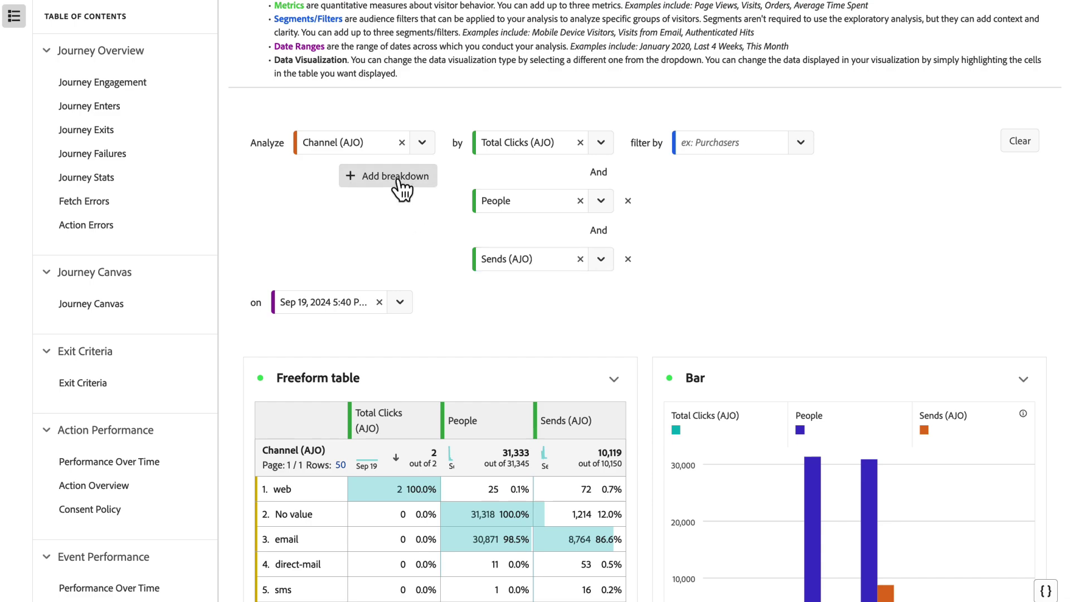
pyautogui.click(422, 201)
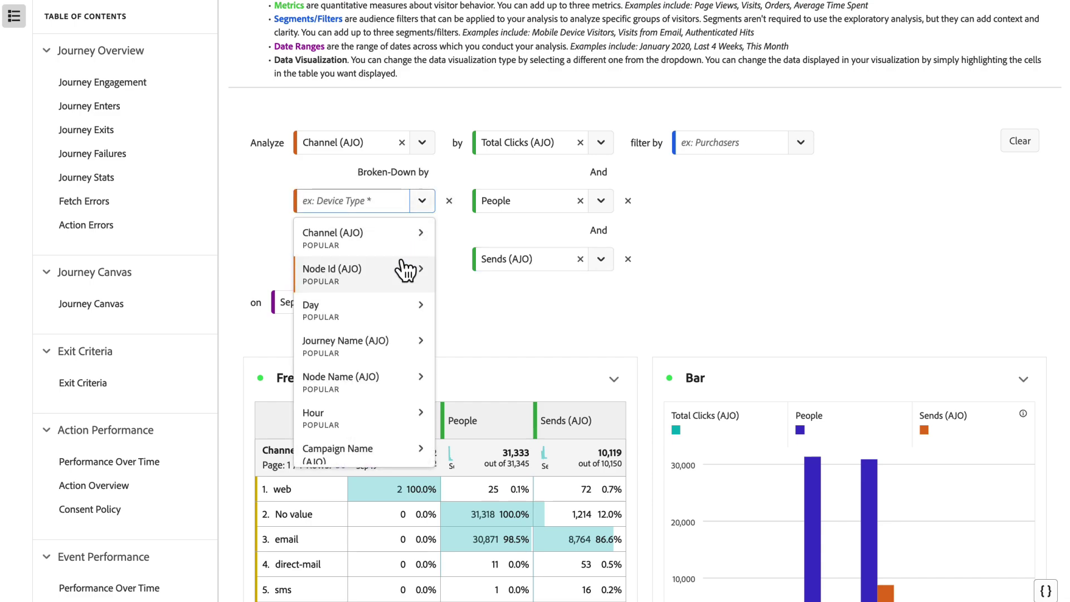
pyautogui.click(383, 311)
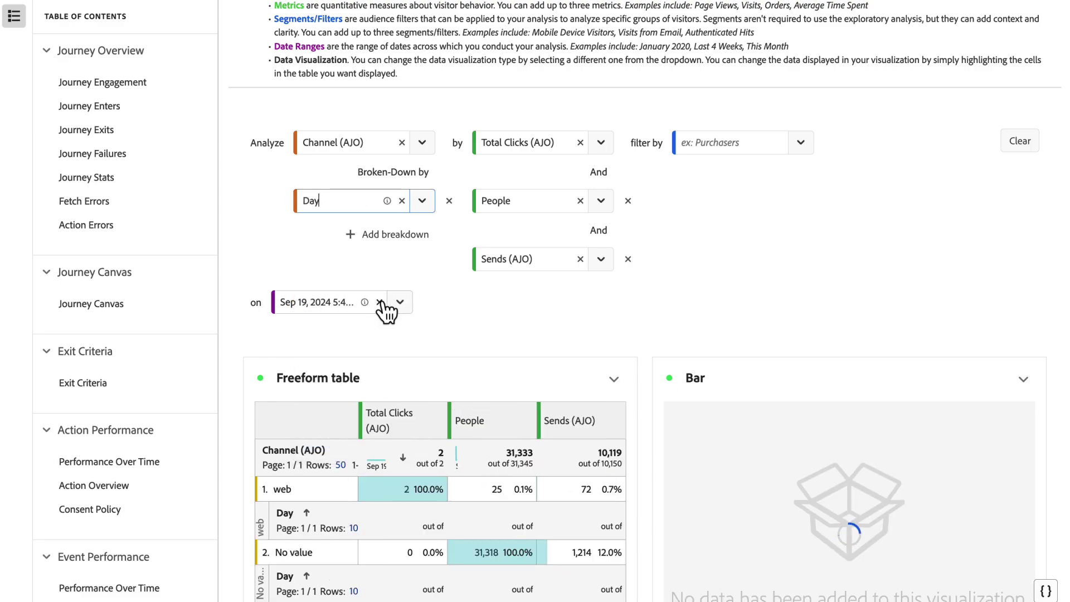
pyautogui.scroll(-5, 383, 305)
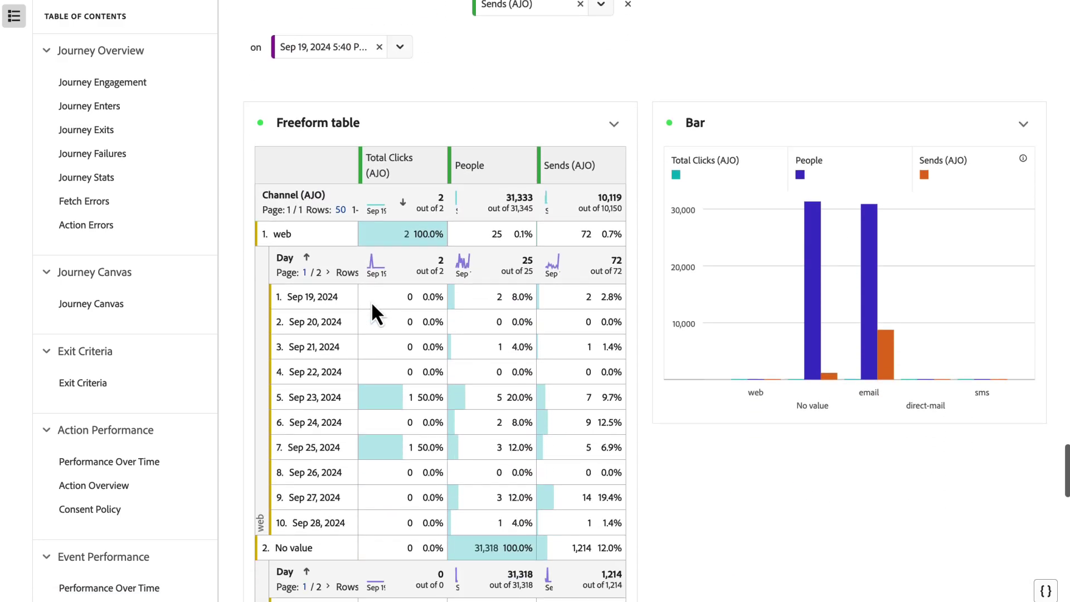
pyautogui.scroll(-1, 338, 337)
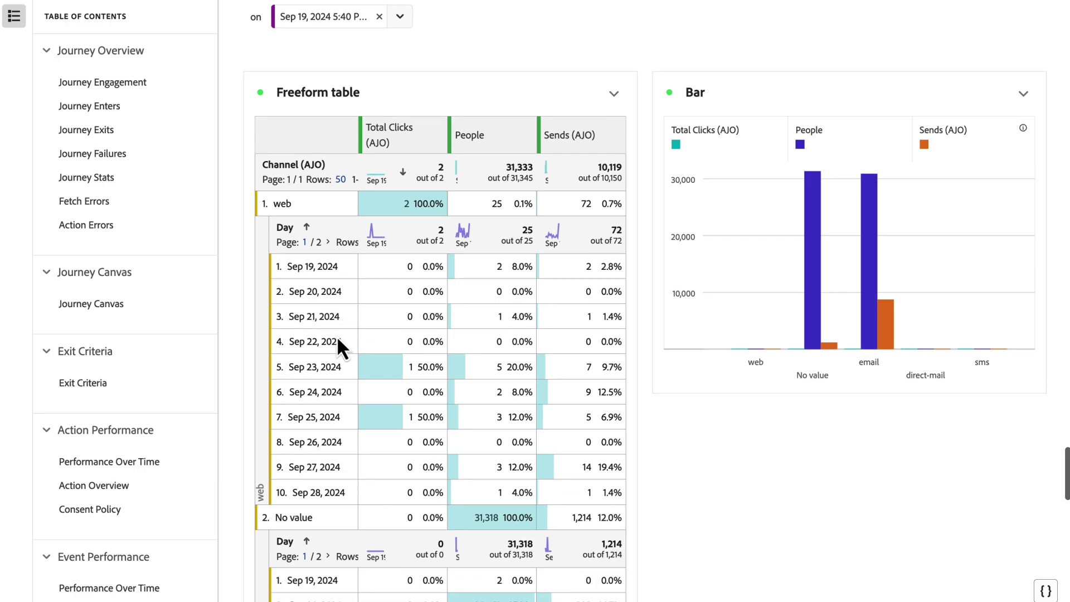
pyautogui.scroll(-4, 338, 340)
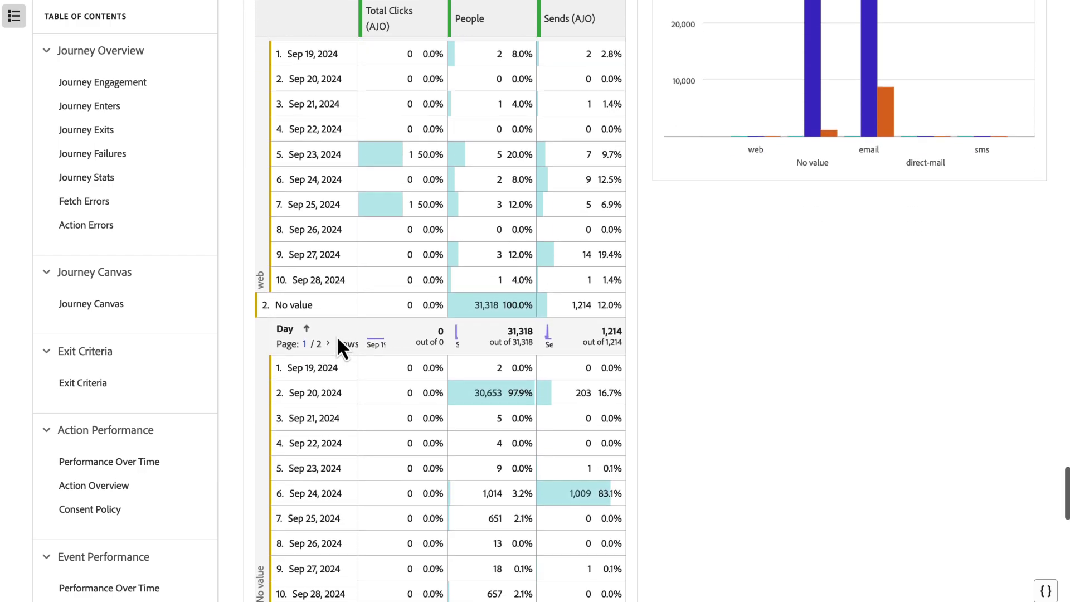
# Scroll through the dated Day rows starting Sep 19, 2024 and back up.
pyautogui.scroll(-1, 338, 340)
pyautogui.scroll(8, 338, 340)
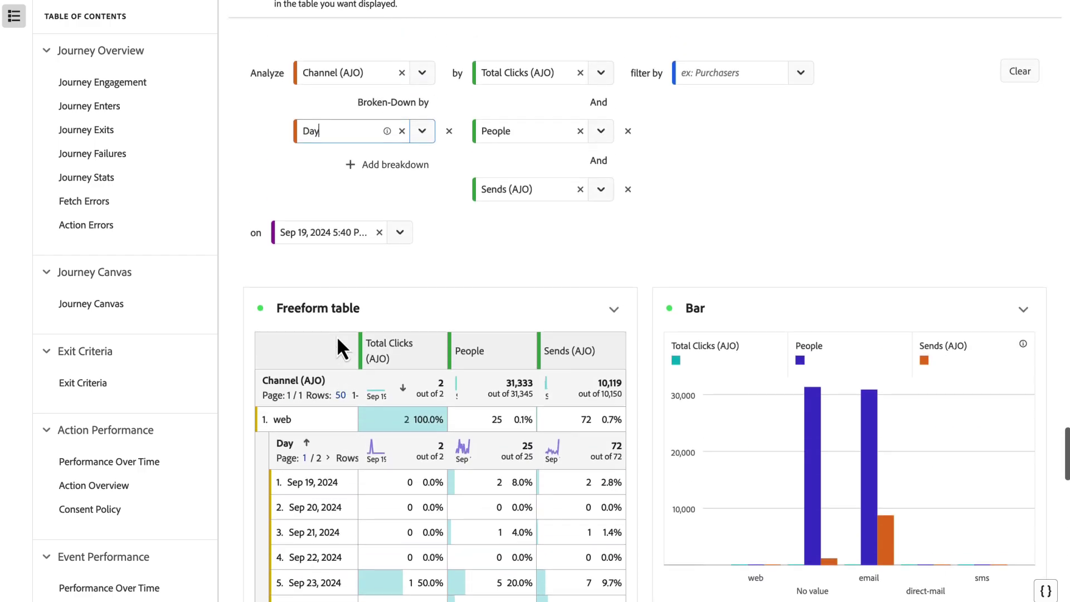
pyautogui.scroll(1, 338, 340)
pyautogui.scroll(-1, 344, 328)
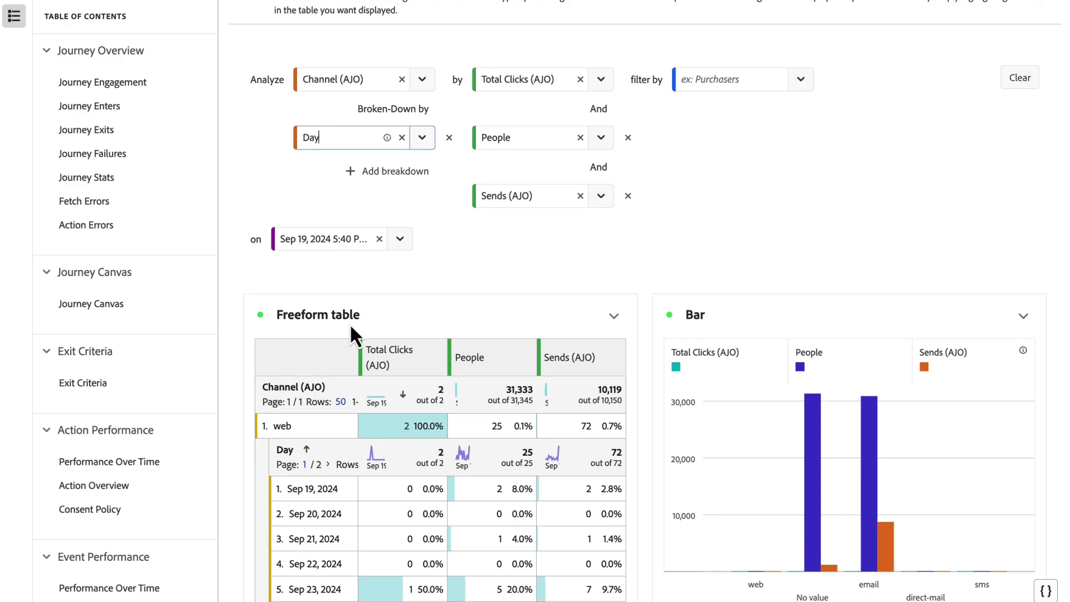
pyautogui.scroll(5, 428, 279)
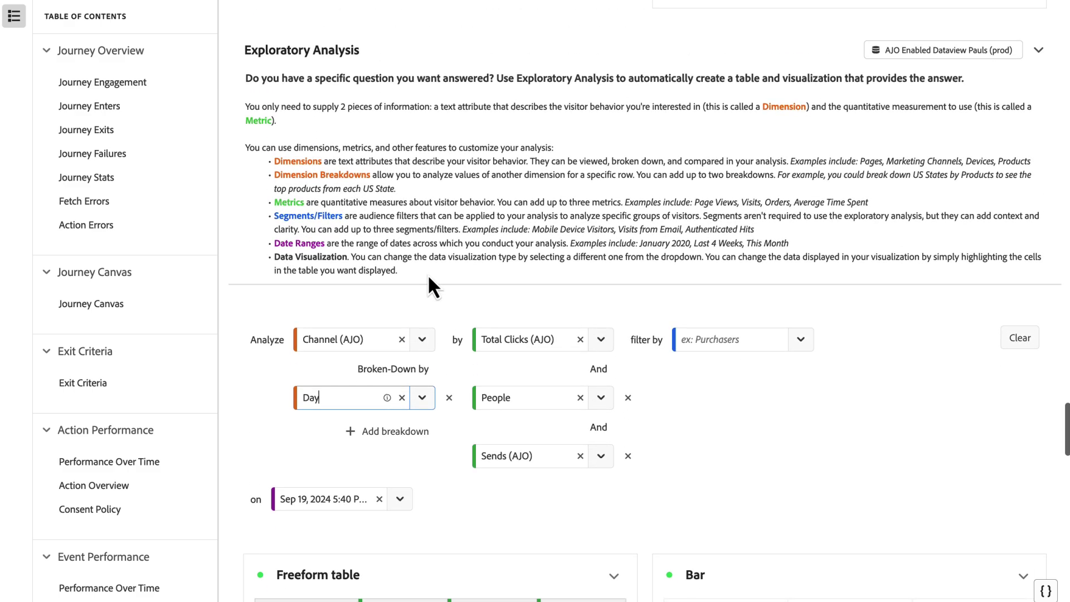
pyautogui.scroll(-1, 429, 281)
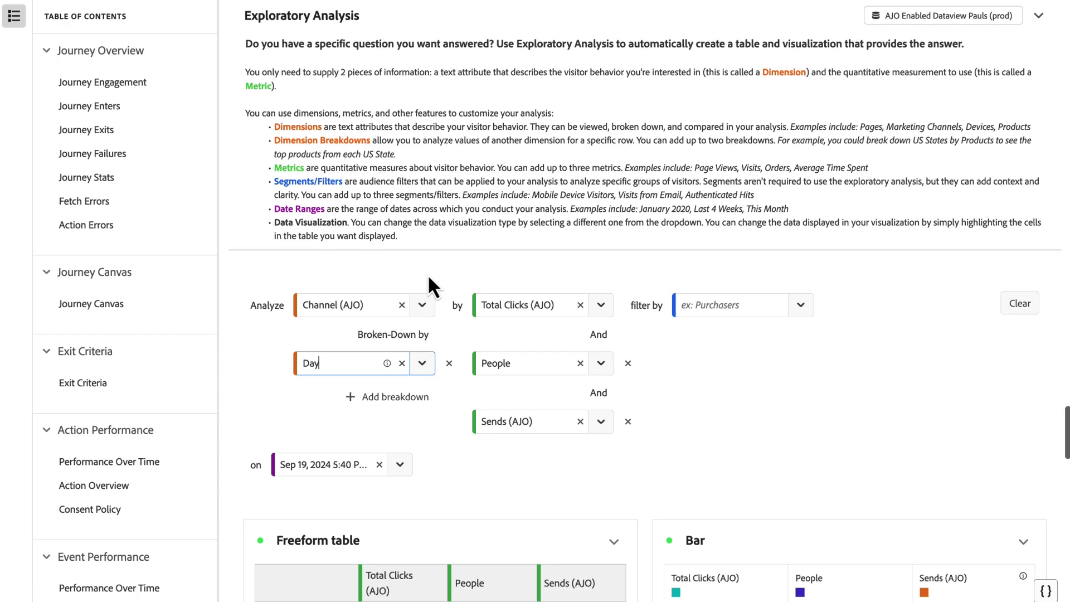
pyautogui.scroll(-1, 429, 277)
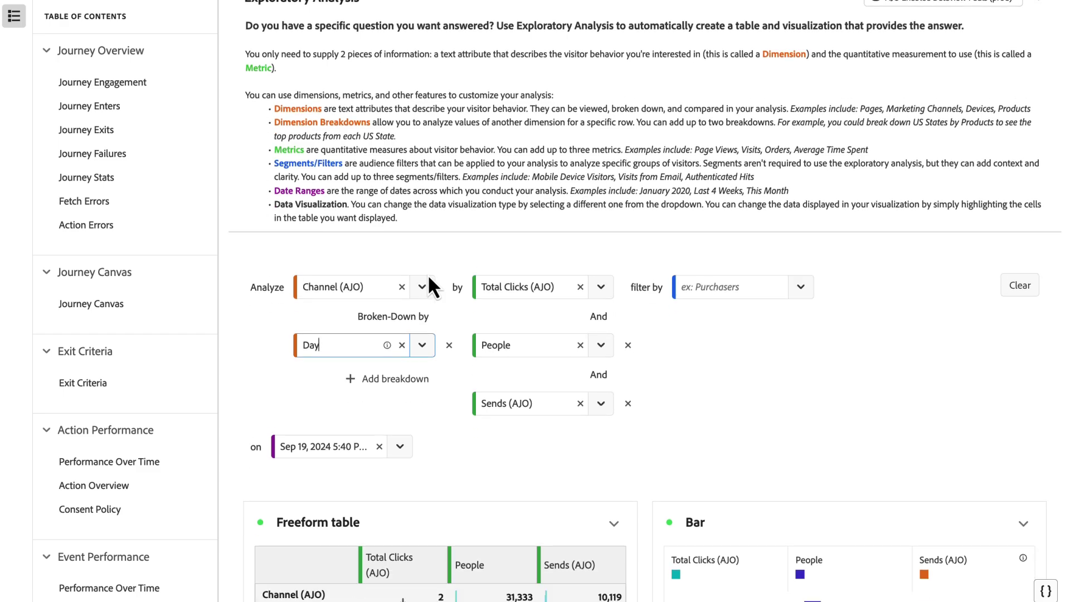
pyautogui.scroll(-2, 429, 277)
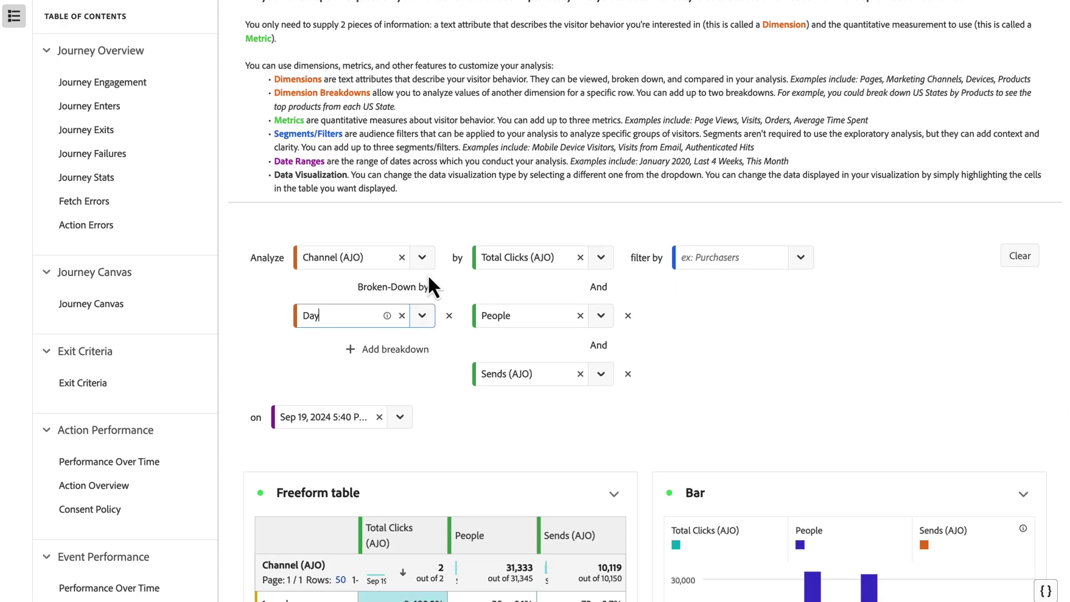
pyautogui.scroll(-1, 429, 285)
pyautogui.scroll(-3, 429, 277)
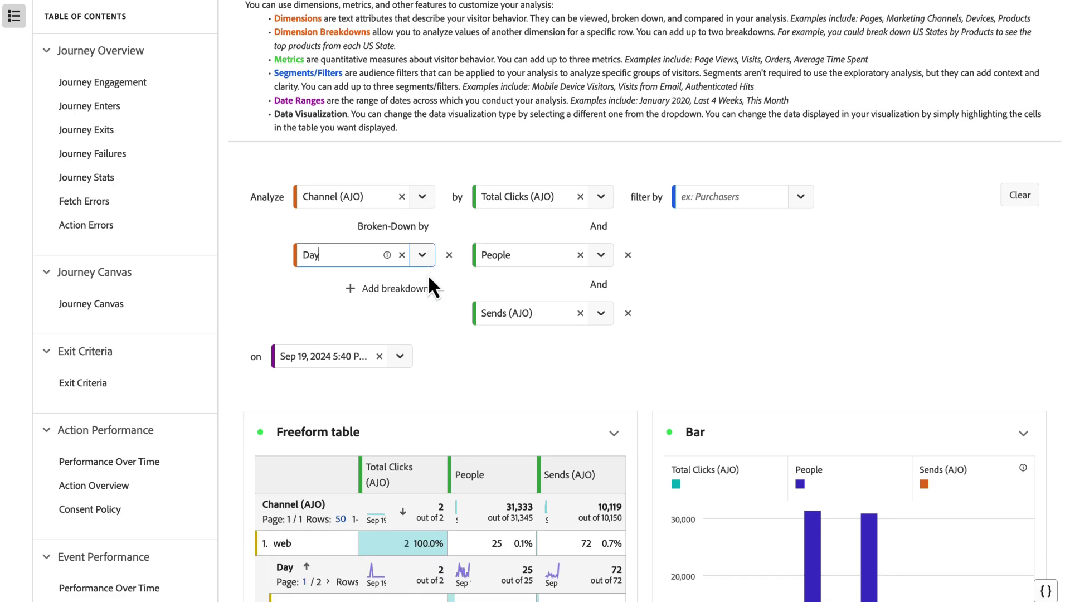
pyautogui.scroll(-1, 428, 276)
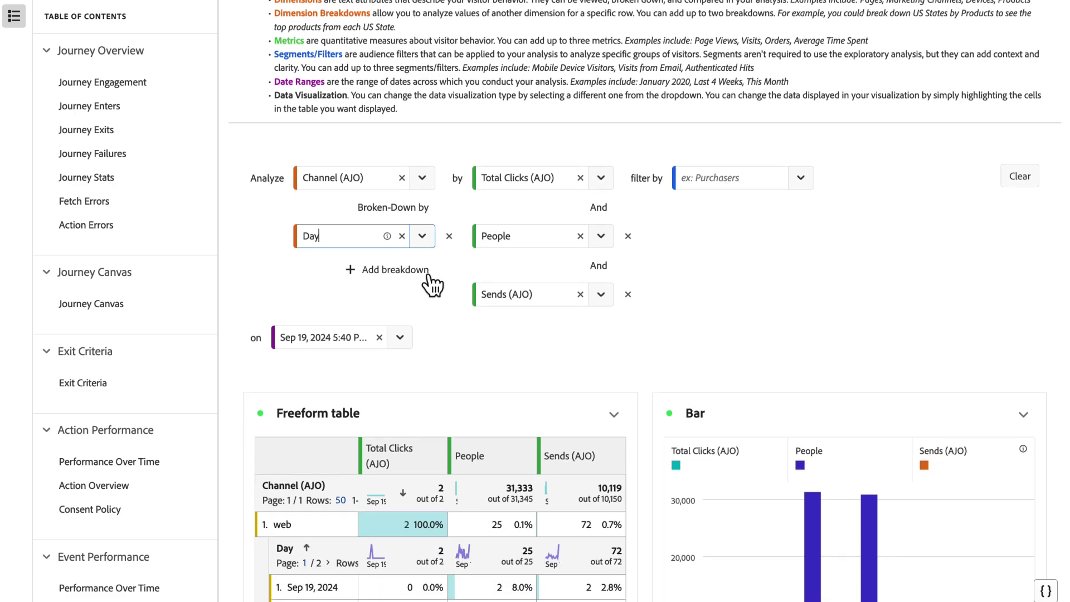
pyautogui.scroll(10, 433, 284)
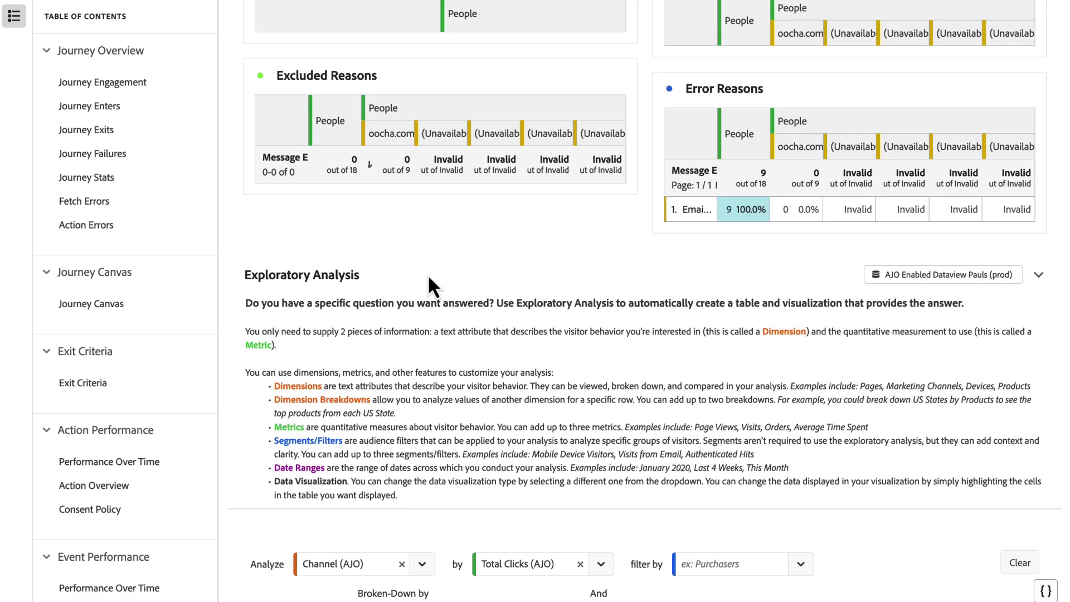
# Scroll to the report's top and open Share to reveal the CSV, PDF and schedule export options.
pyautogui.scroll(-3, 429, 279)
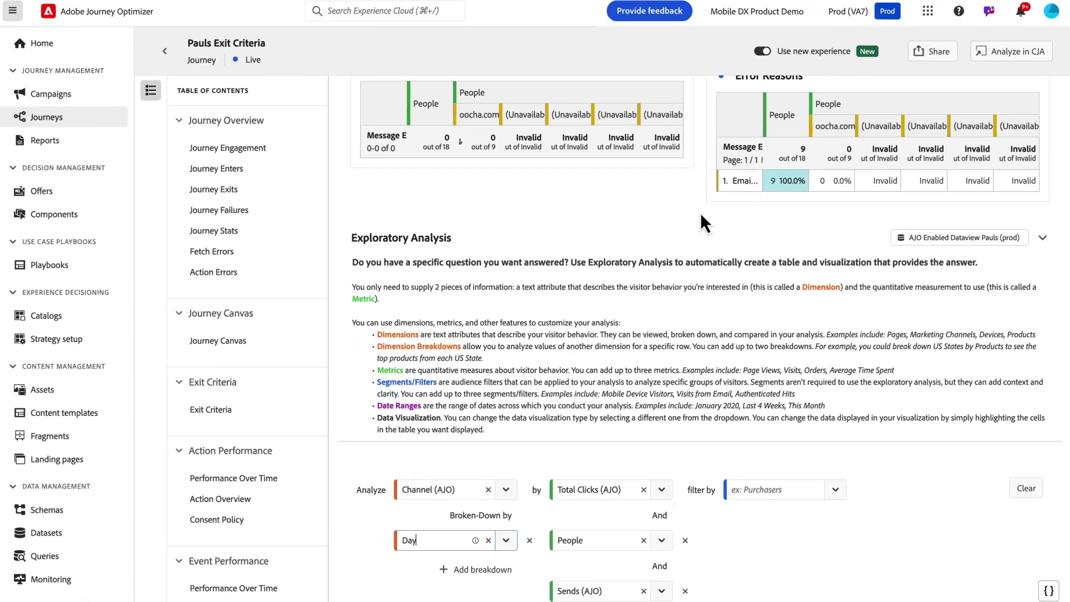
pyautogui.scroll(2, 772, 103)
pyautogui.scroll(15, 808, 160)
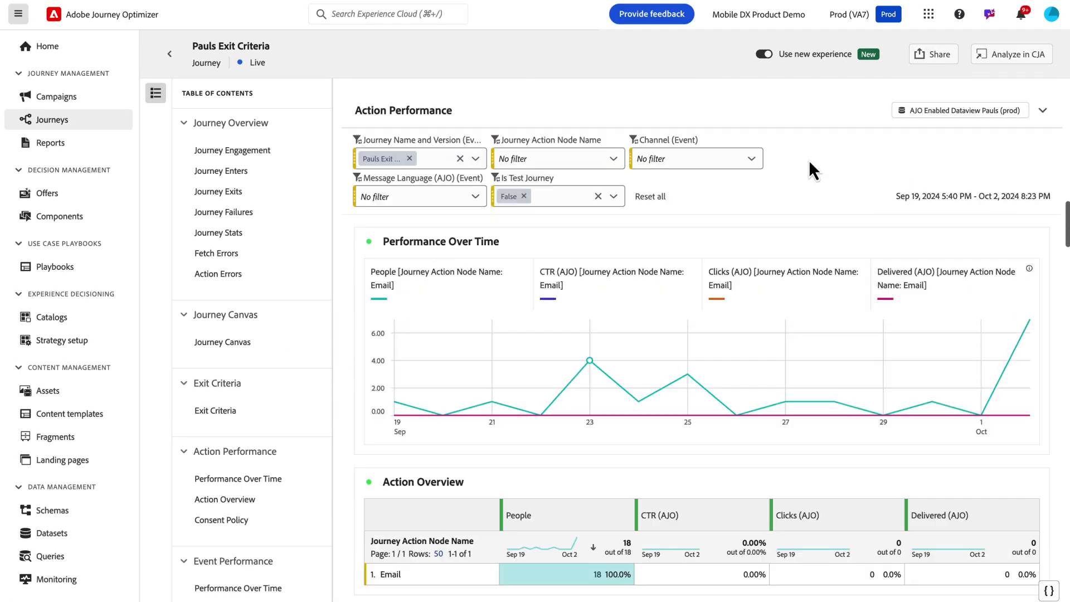
pyautogui.scroll(6, 897, 97)
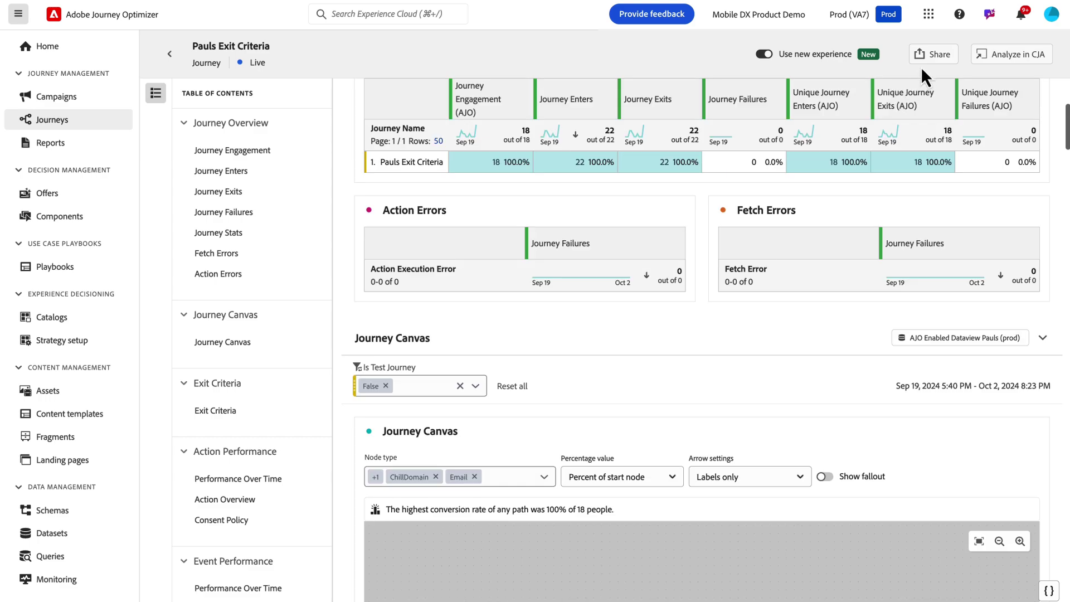
pyautogui.click(927, 55)
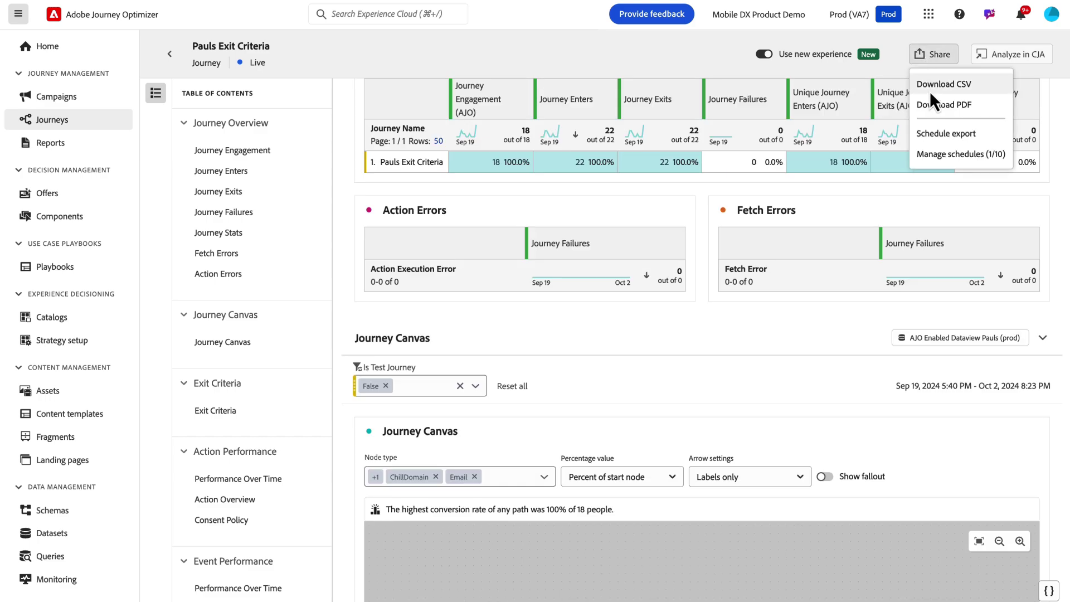
# Schedule a weekly PDF export of the report with the description 'PDF Exit Criteria'.
pyautogui.click(934, 135)
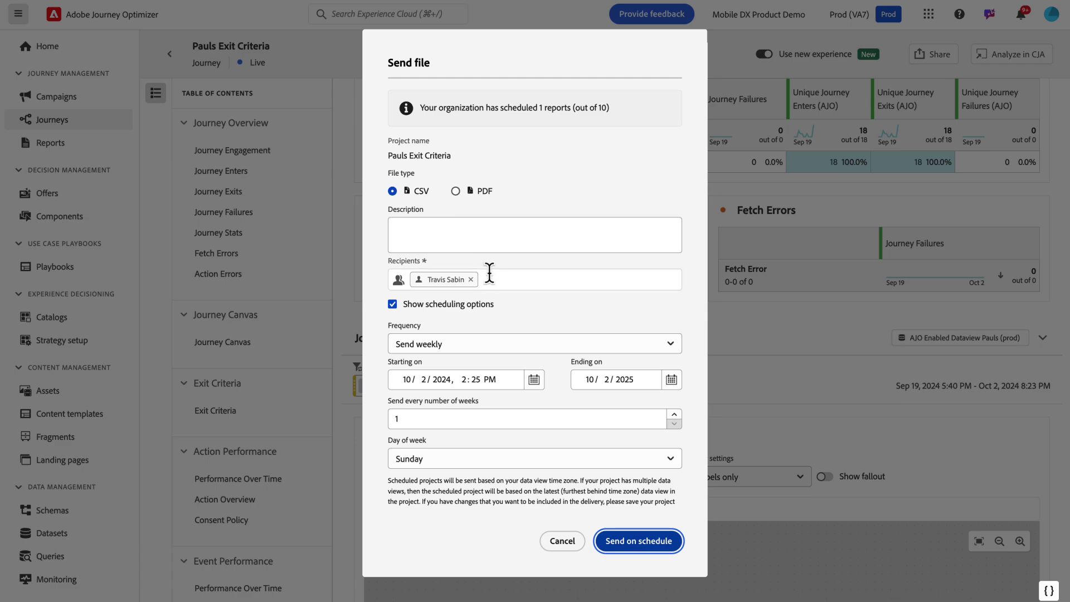
pyautogui.scroll(-1, 478, 307)
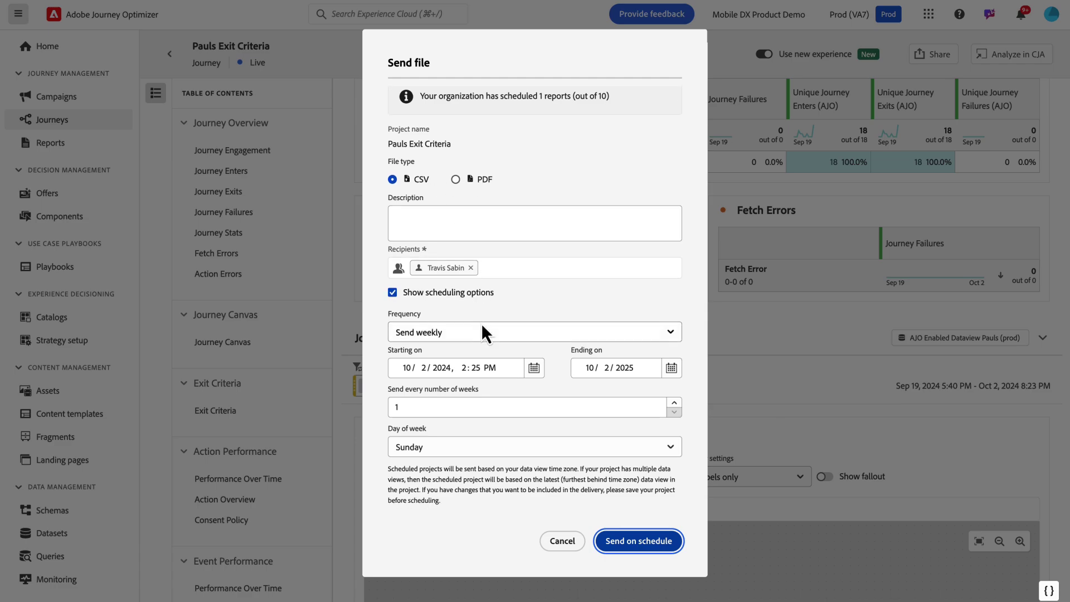
pyautogui.click(482, 333)
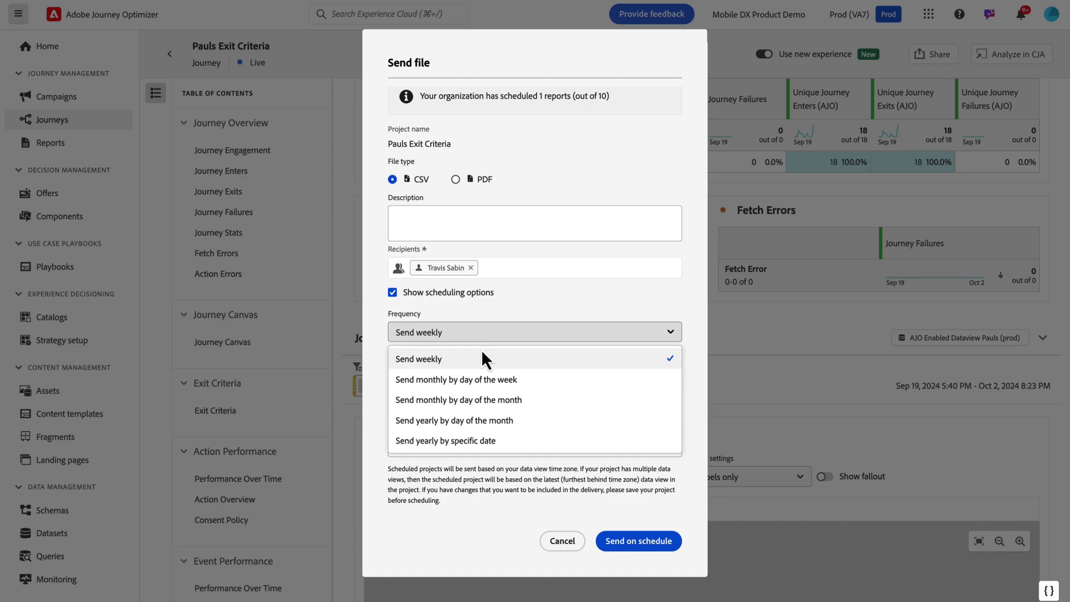
pyautogui.click(511, 311)
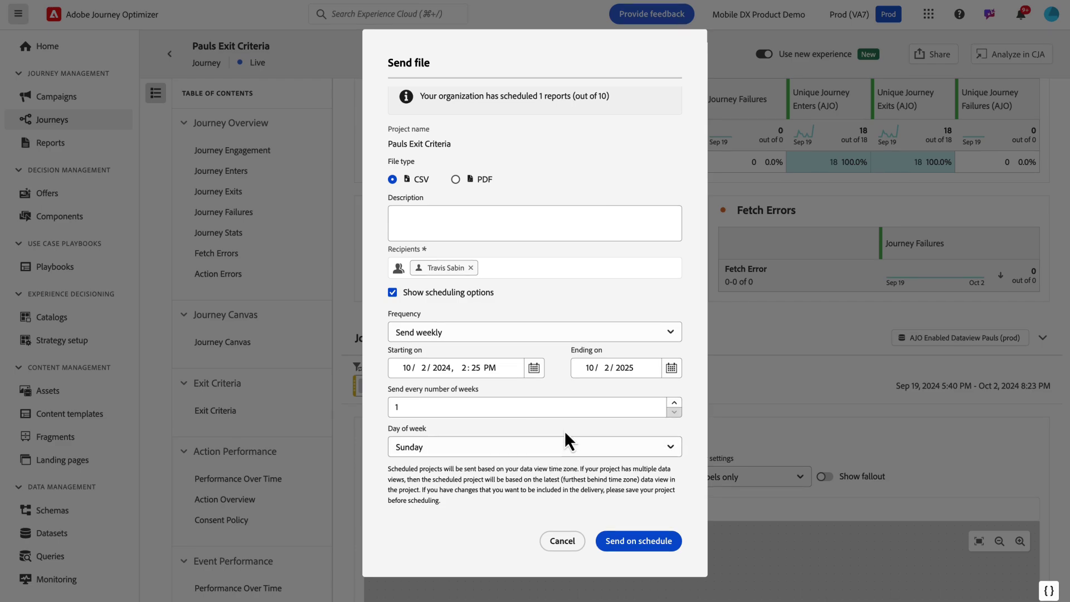
pyautogui.click(454, 177)
pyautogui.write('PDF Exit Criteria')
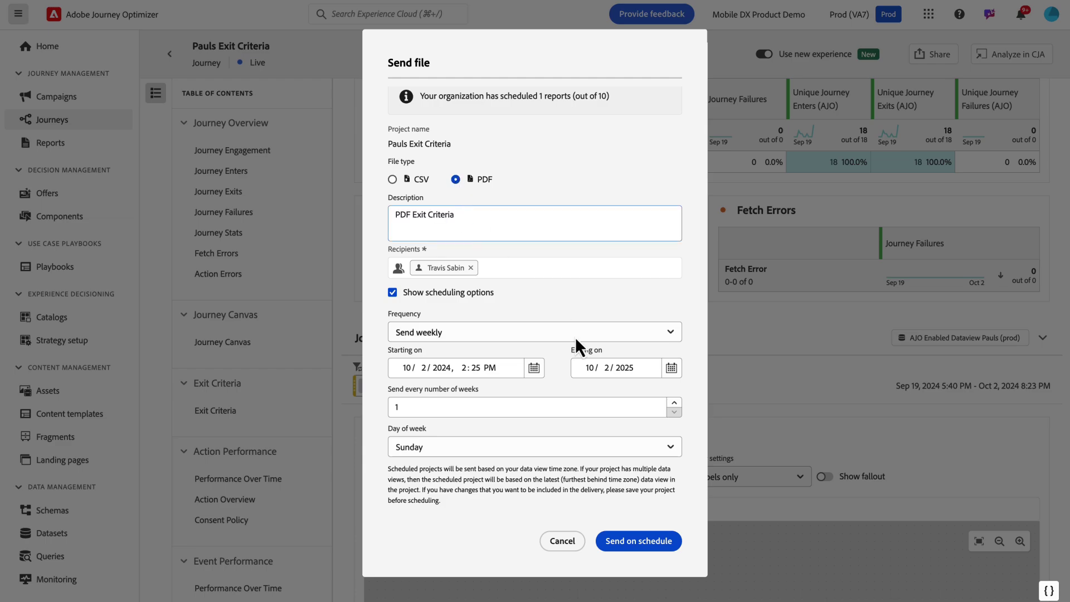
pyautogui.click(620, 540)
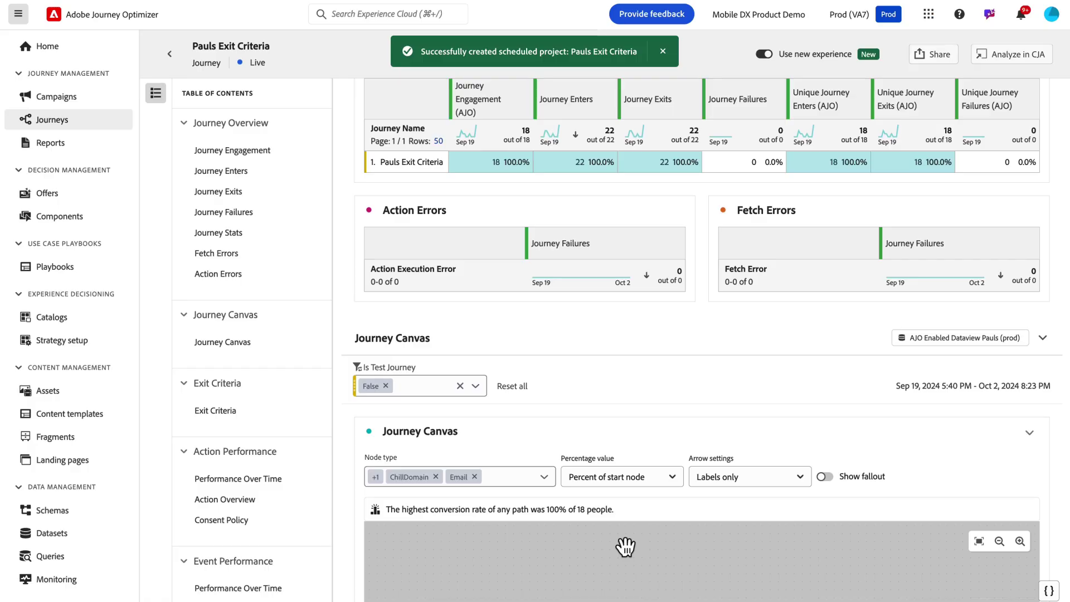
pyautogui.click(919, 53)
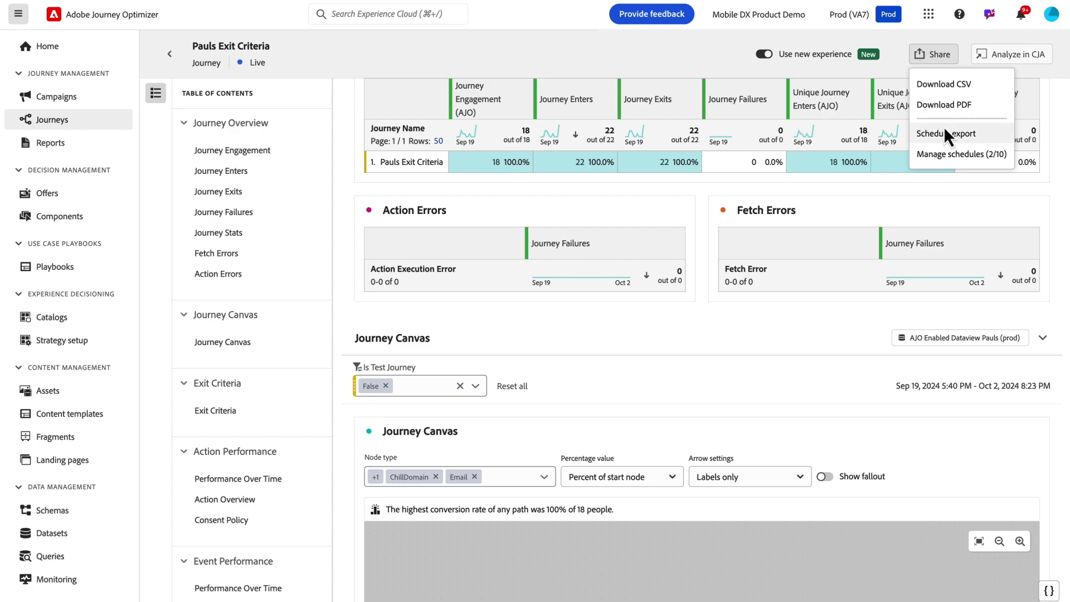
pyautogui.click(942, 158)
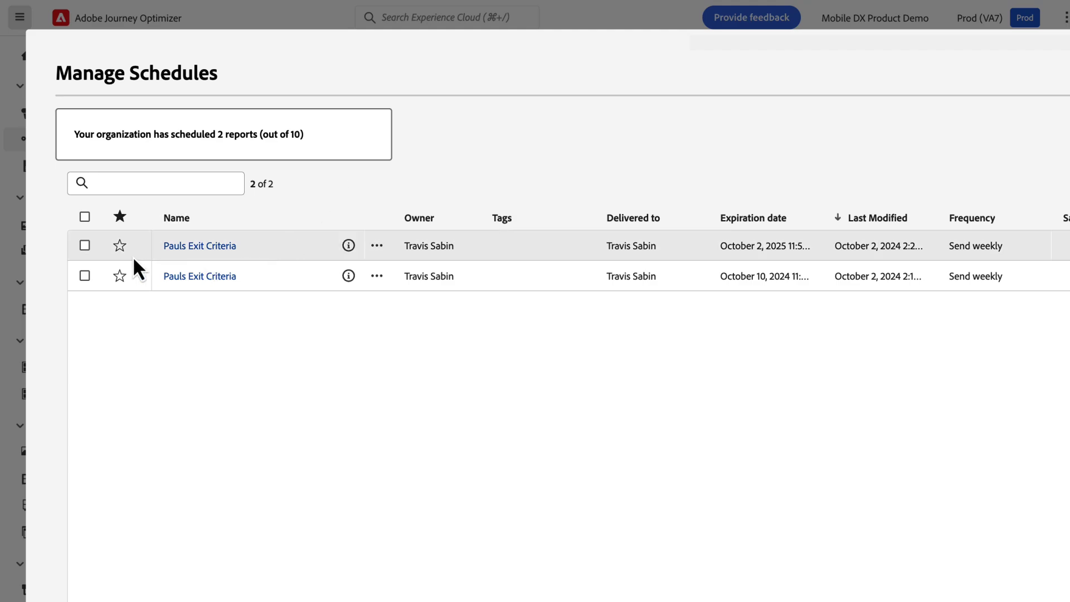
pyautogui.click(85, 246)
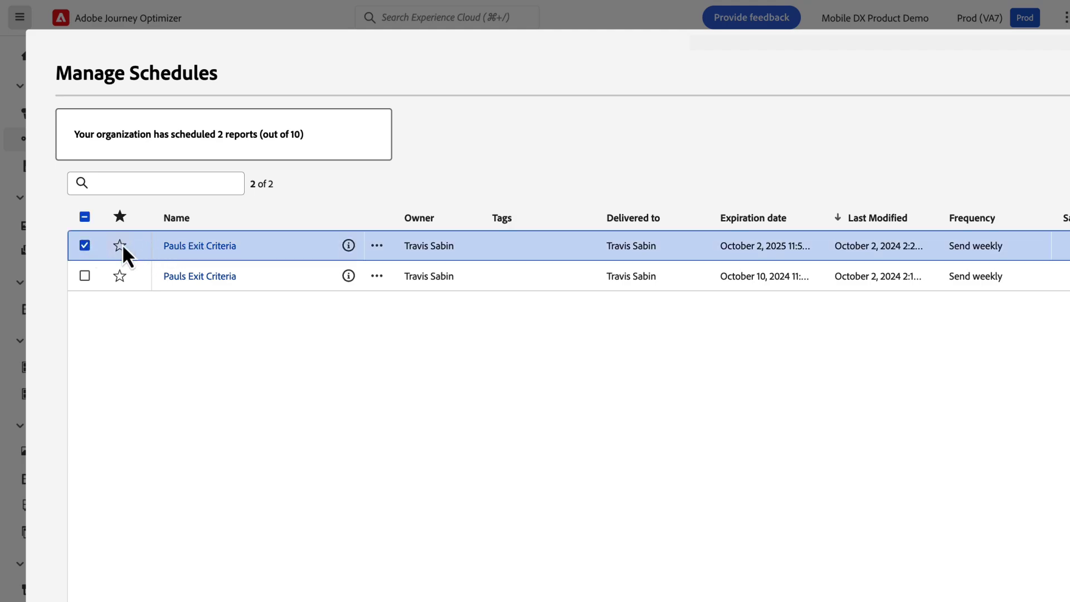
pyautogui.click(85, 246)
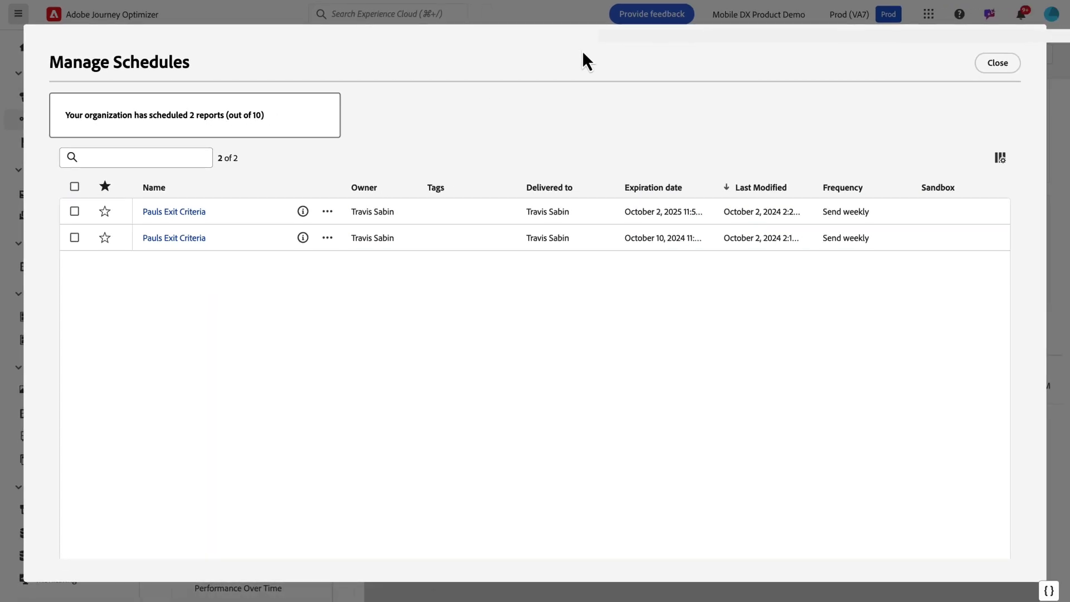
pyautogui.click(997, 63)
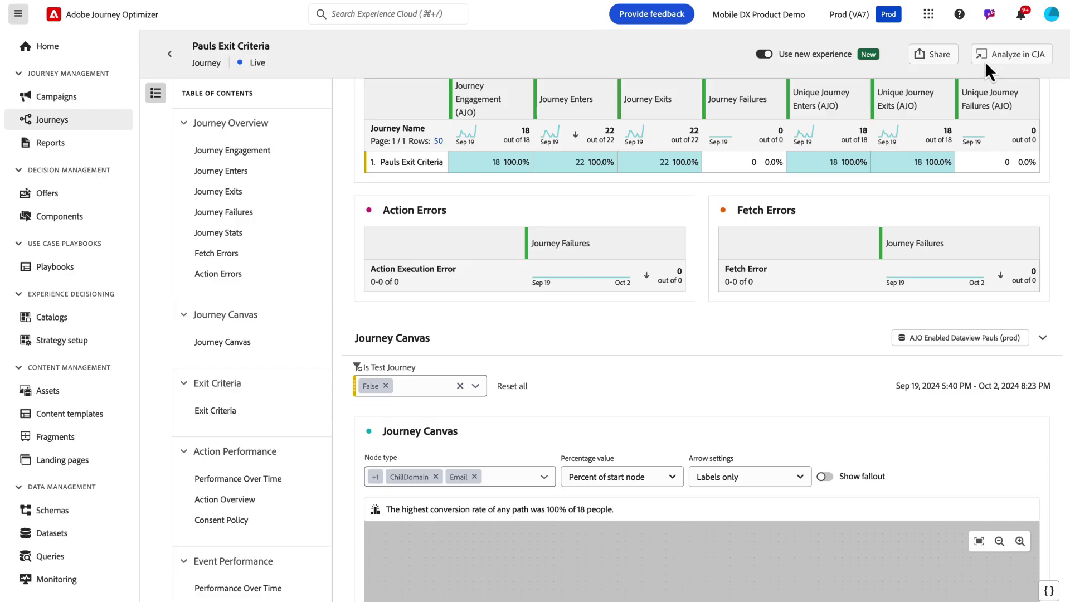
# Reopen the report's Share menu to show its export options, including Manage schedules.
pyautogui.click(931, 55)
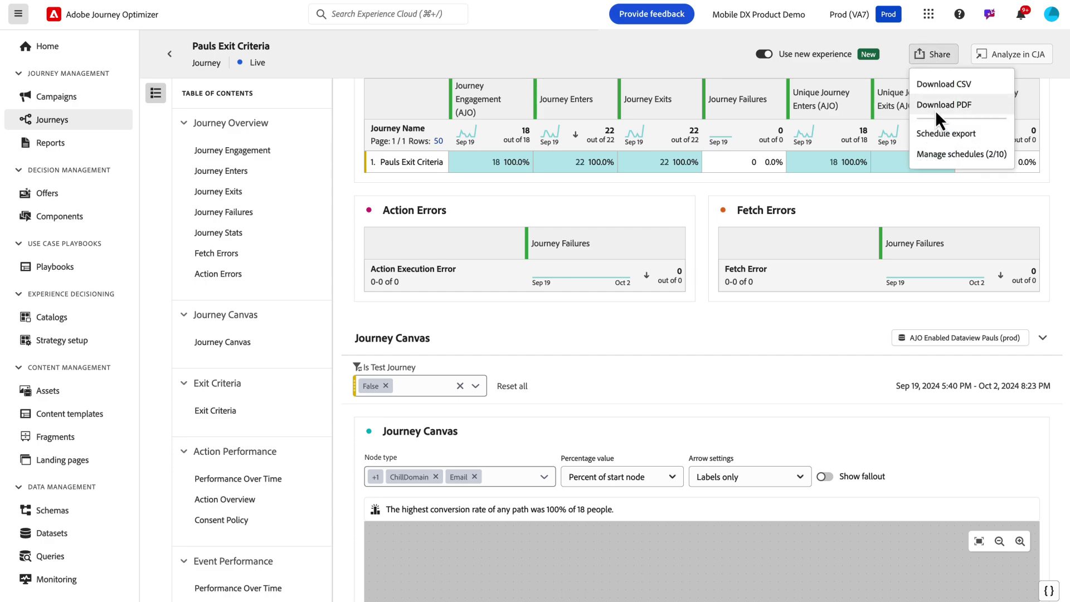